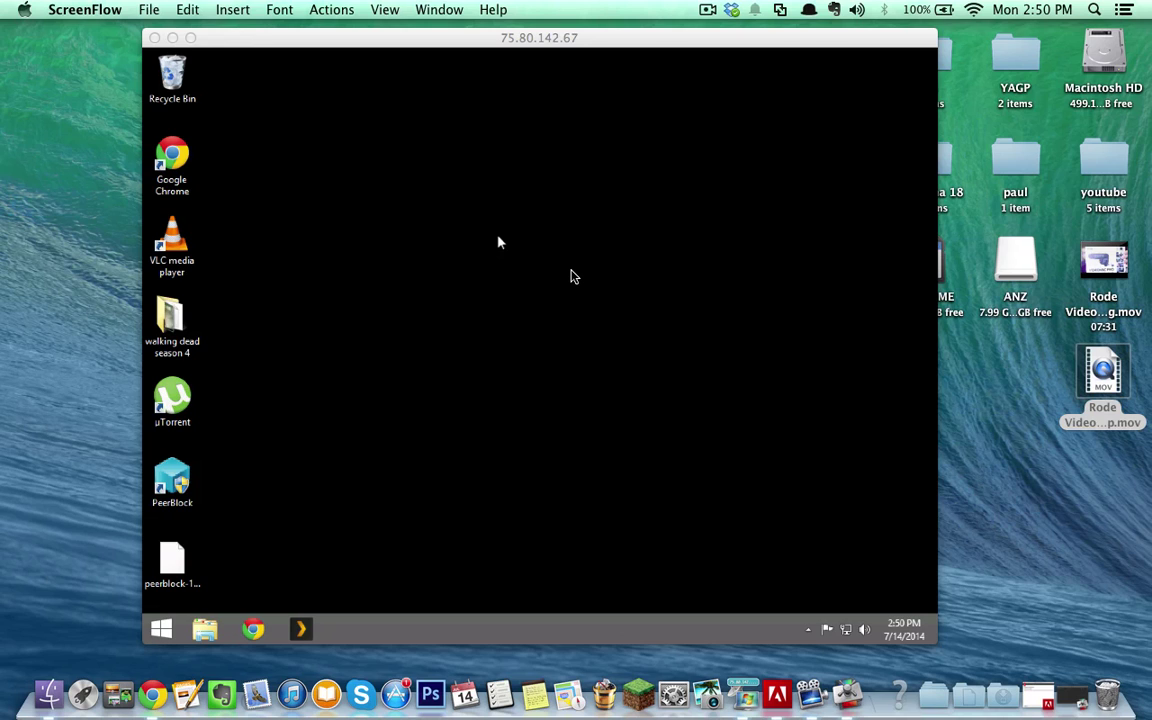
- Move the Remote Desktop window into place and reveal the hidden tray icons
mouse_move(559, 45)
left_mouse_down()
mouse_move(620, 60)
mouse_move(569, 37)
left_mouse_up()
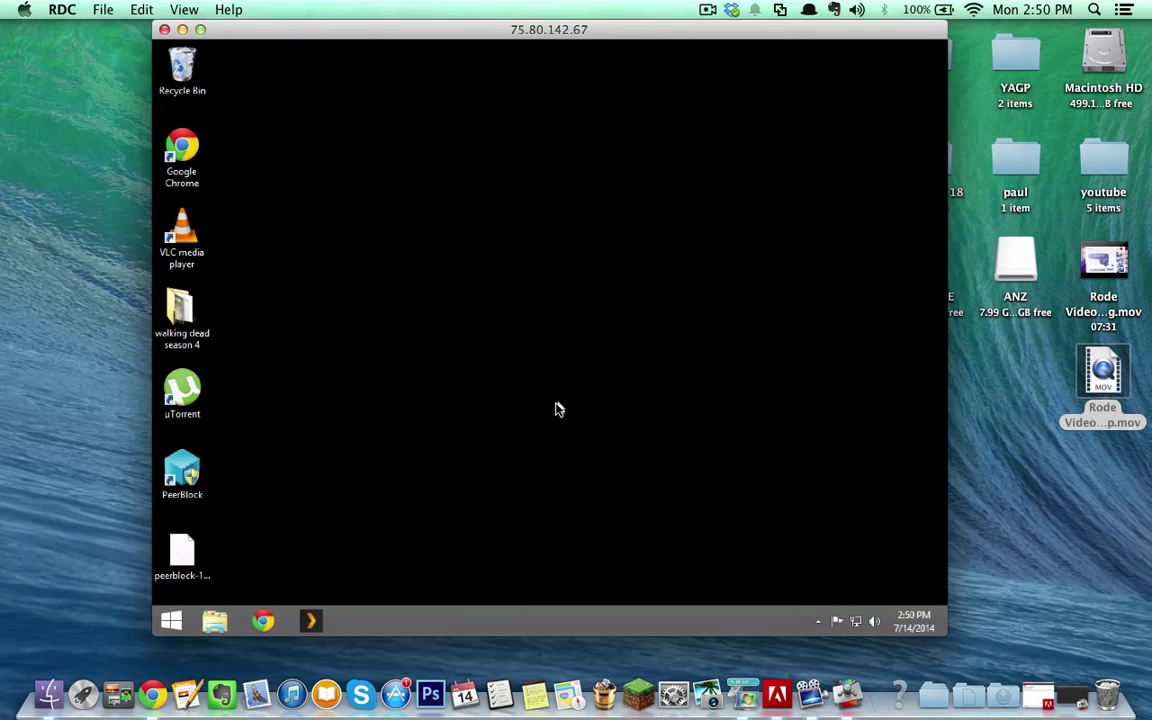
left_click(818, 622)
- Open Plex Media Server's Media Manager from the tray and glance at the server's maintenance menu
right_click(788, 541)
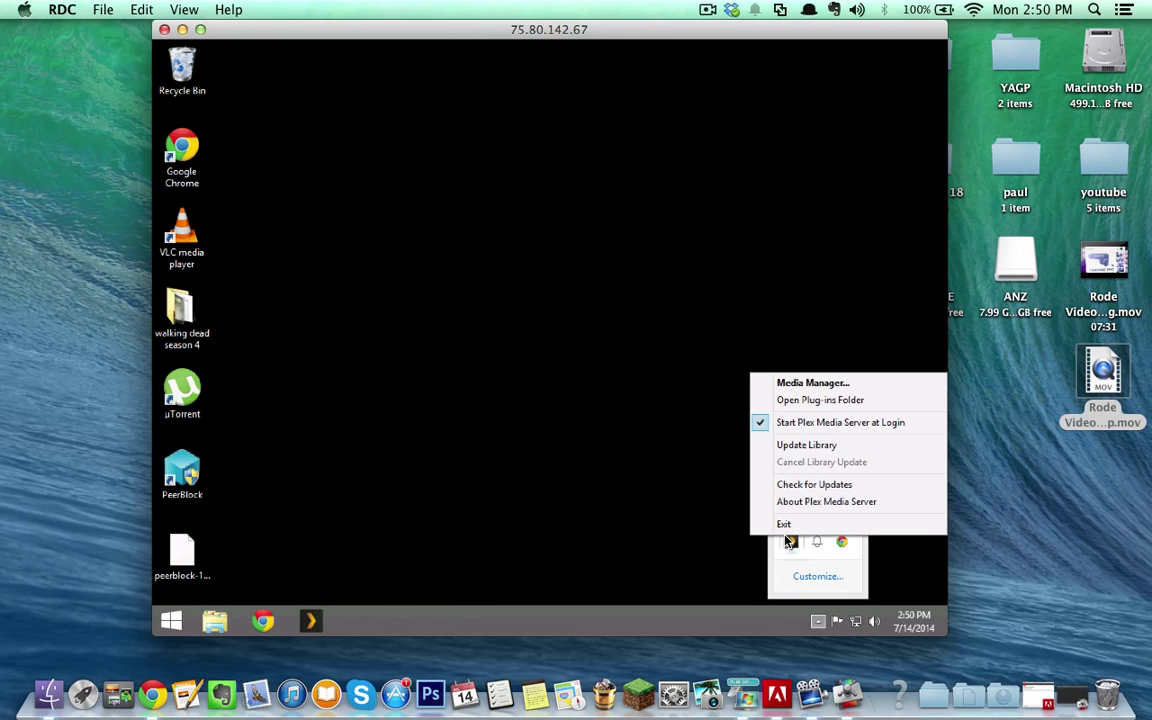
left_click(800, 386)
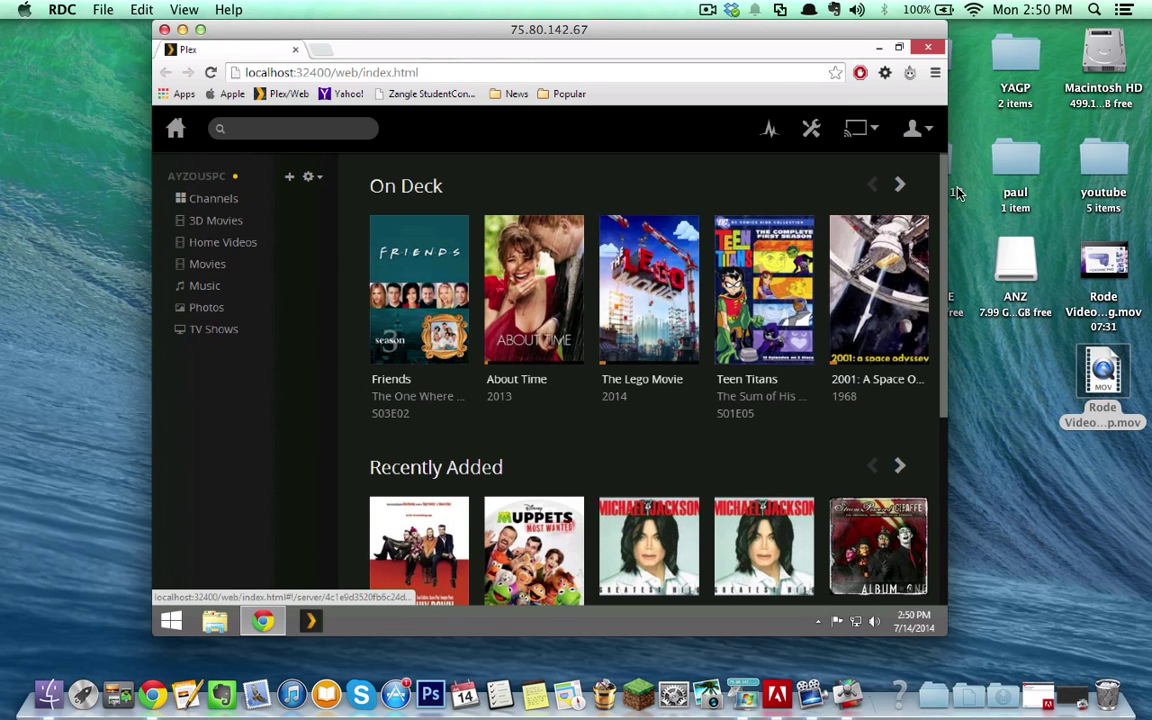
mouse_move(942, 188)
left_mouse_down()
mouse_move(951, 452)
mouse_move(912, 140)
left_mouse_up()
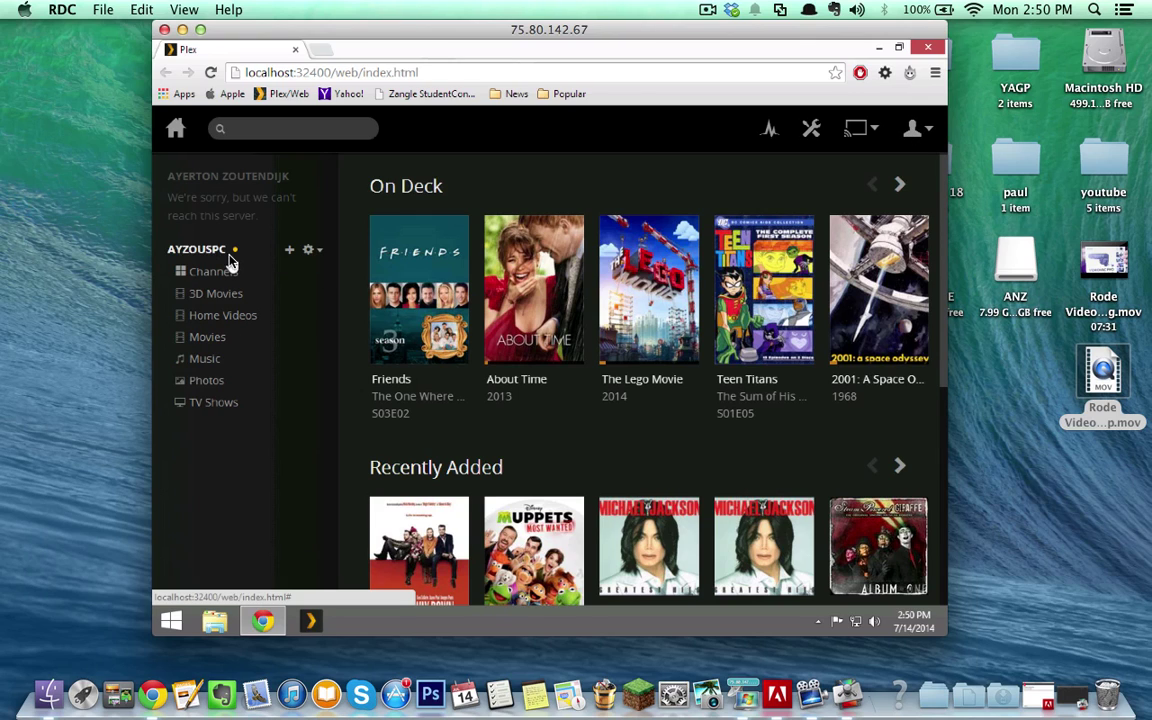
left_click(318, 253)
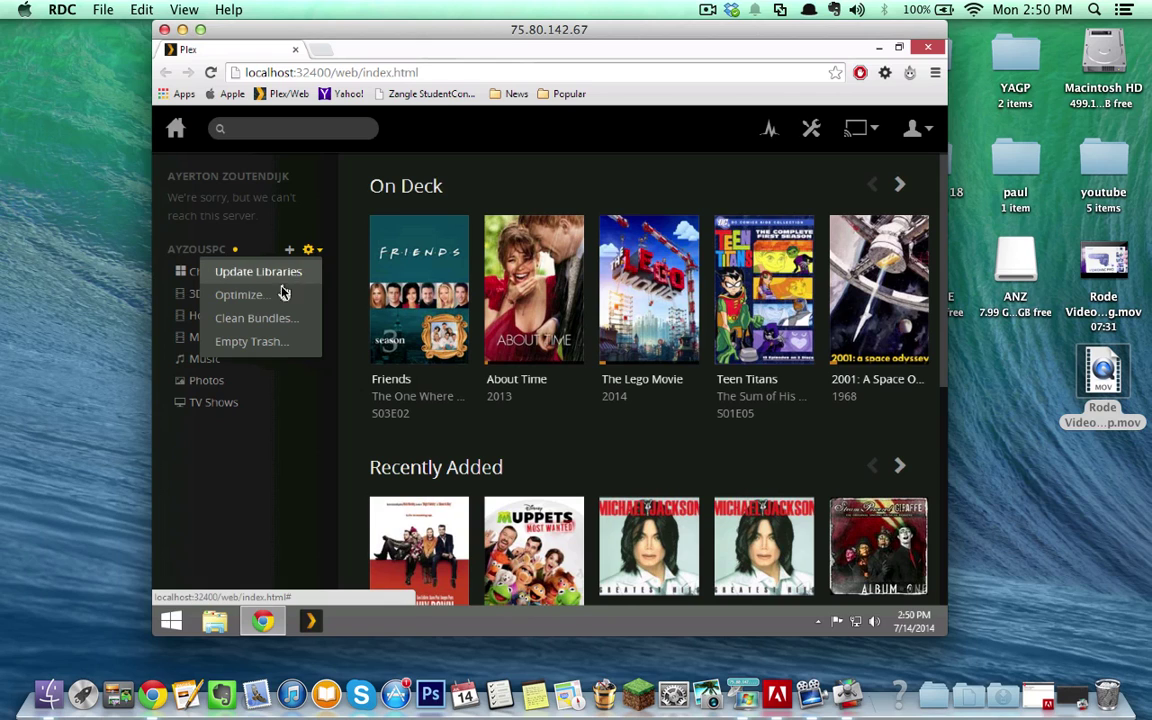
left_click(290, 410)
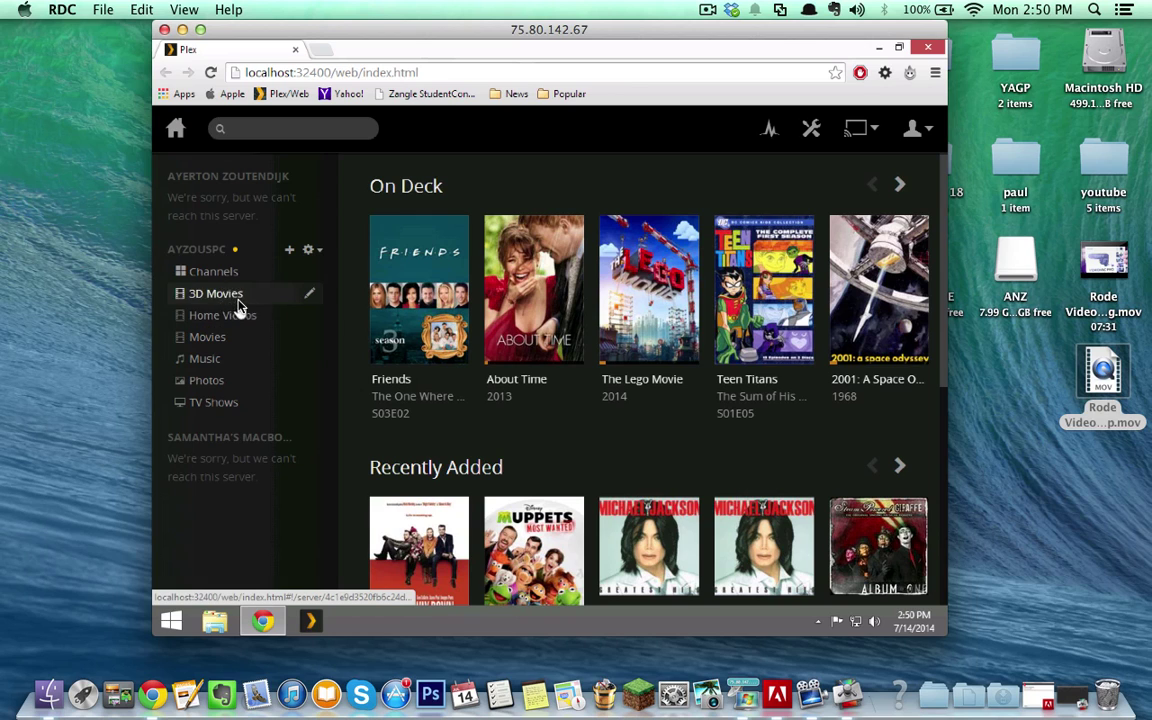
- Edit the Movies library, review its A:\Movies folder, and save the changes
left_click(310, 342)
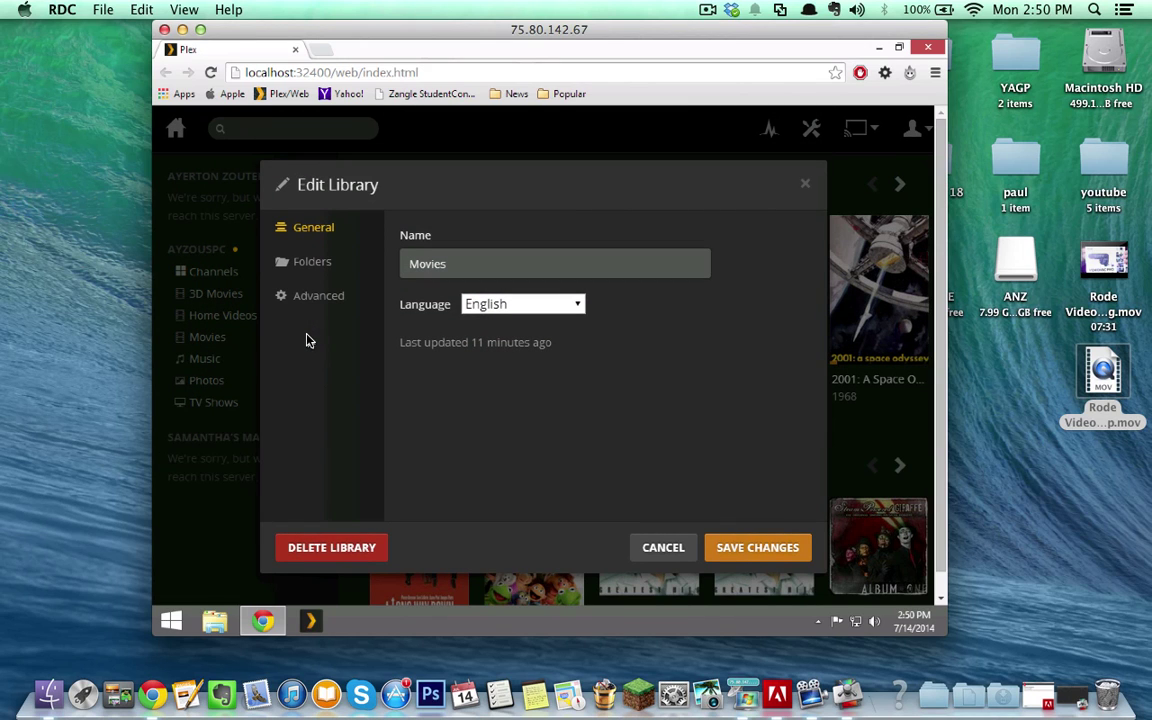
left_click(311, 261)
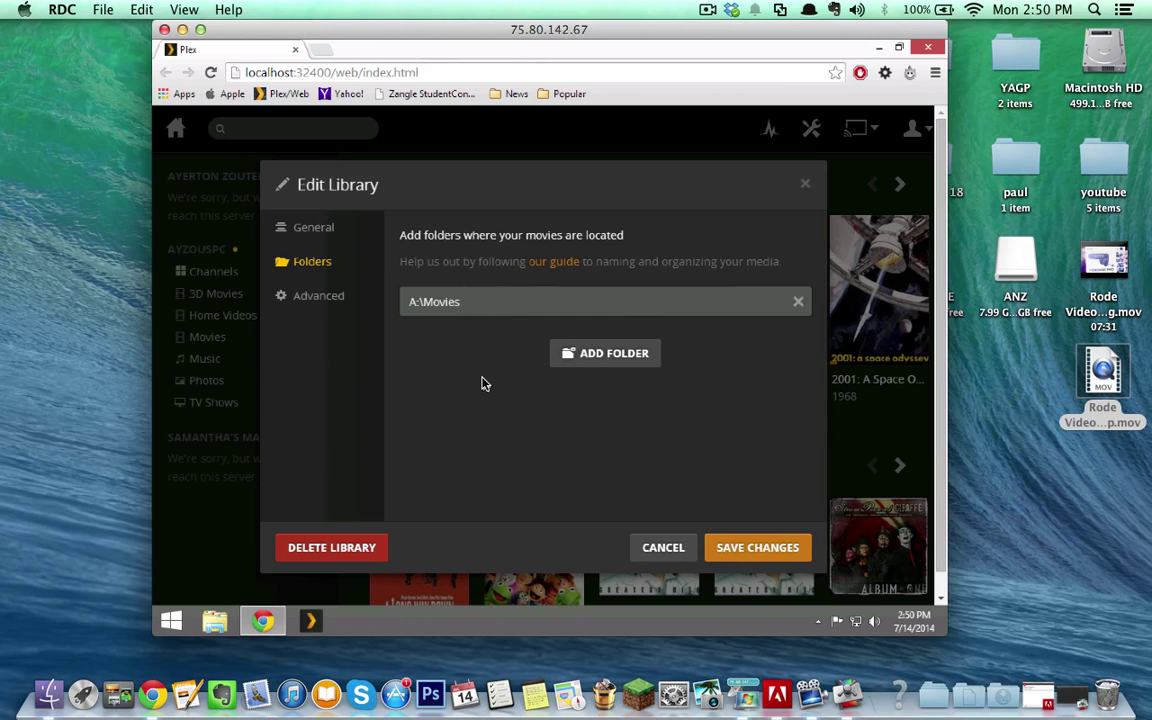
left_click(730, 548)
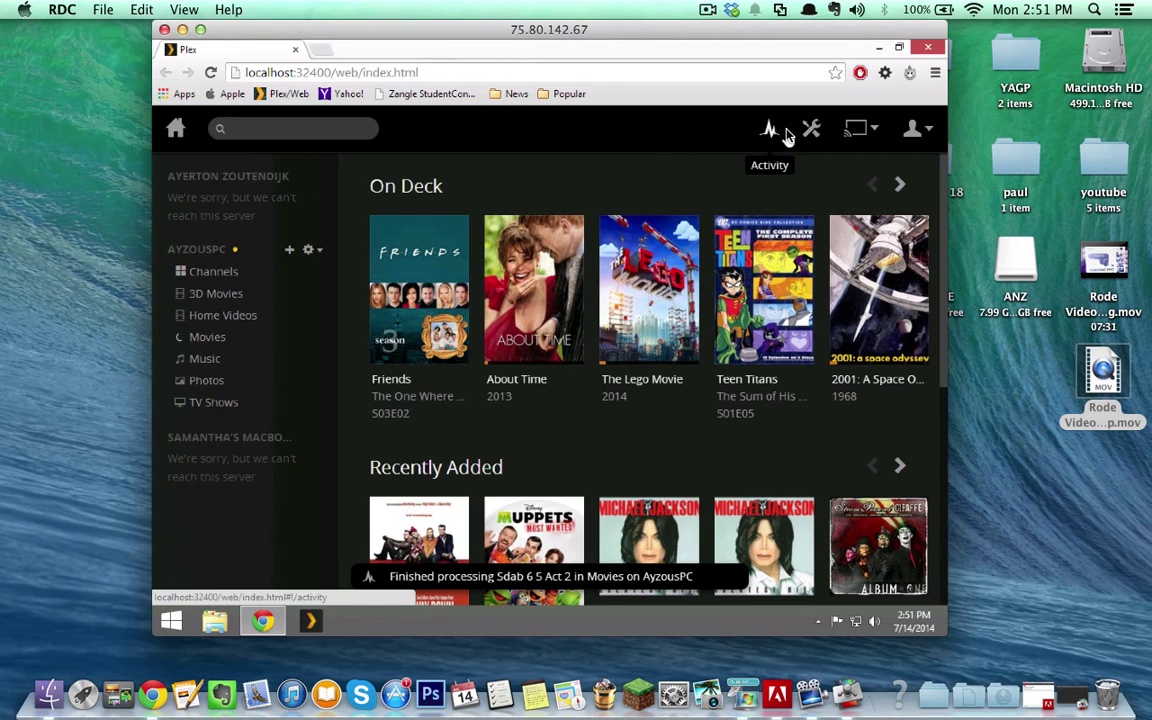
- Hide Chrome and the Remote Desktop session, then launch Plex Home Theater from Launchpad
left_click(879, 49)
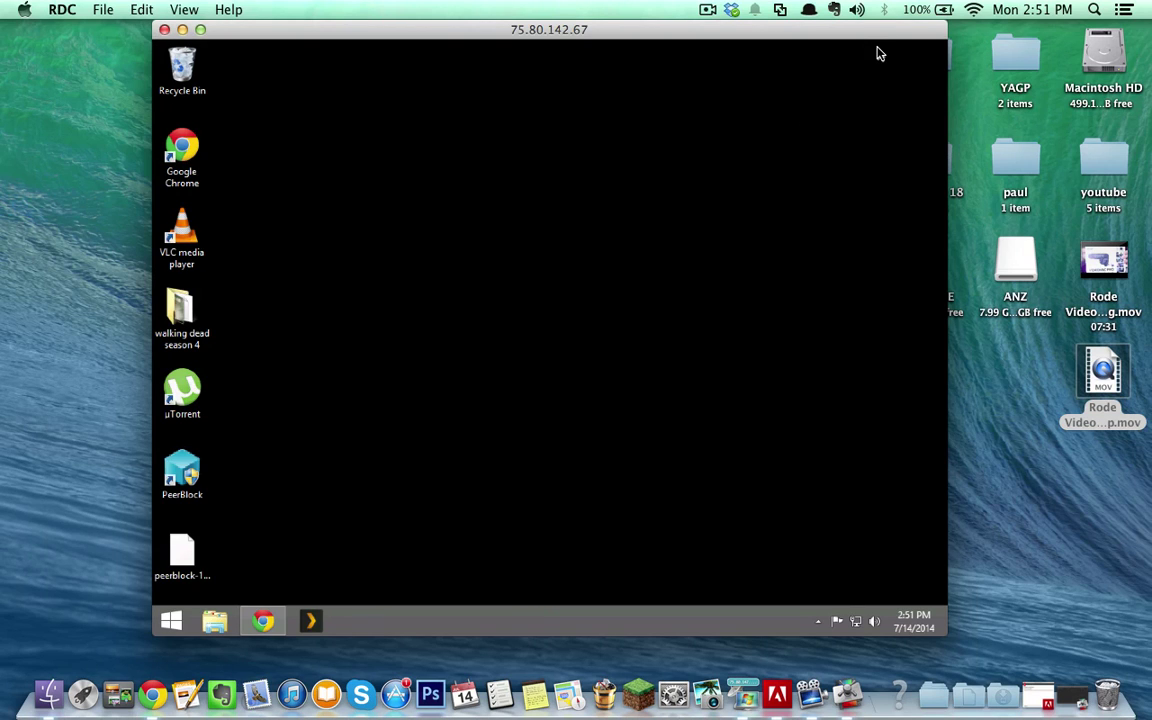
left_click(182, 29)
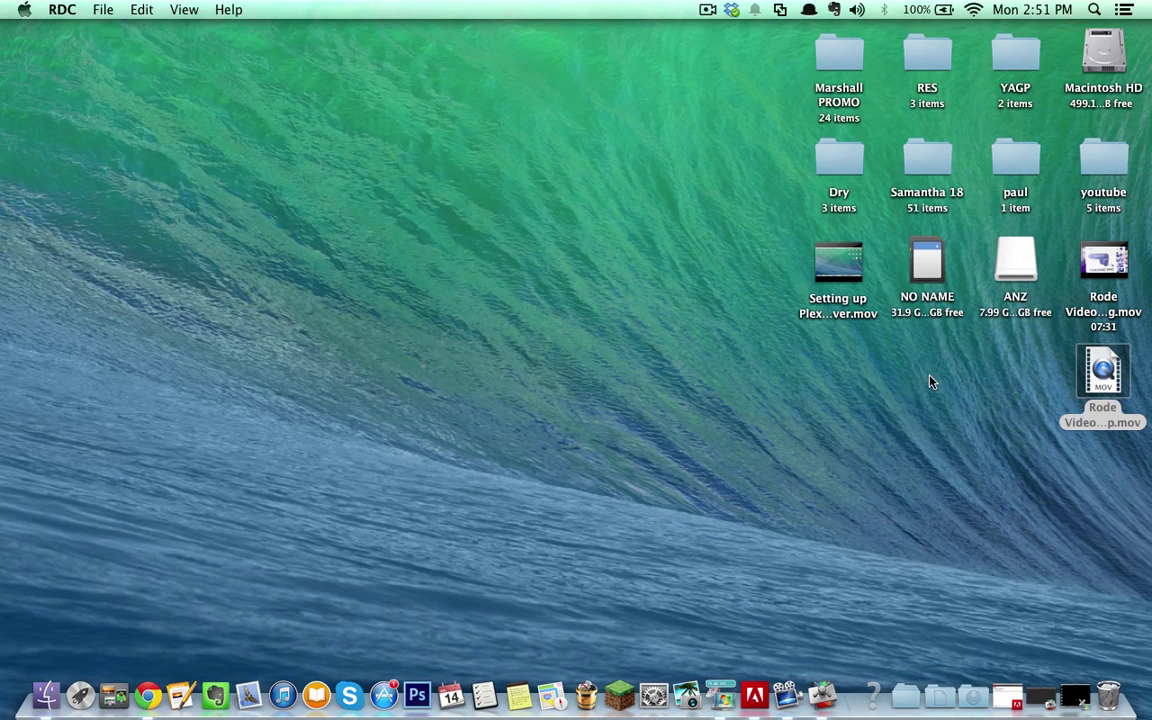
key("F4")
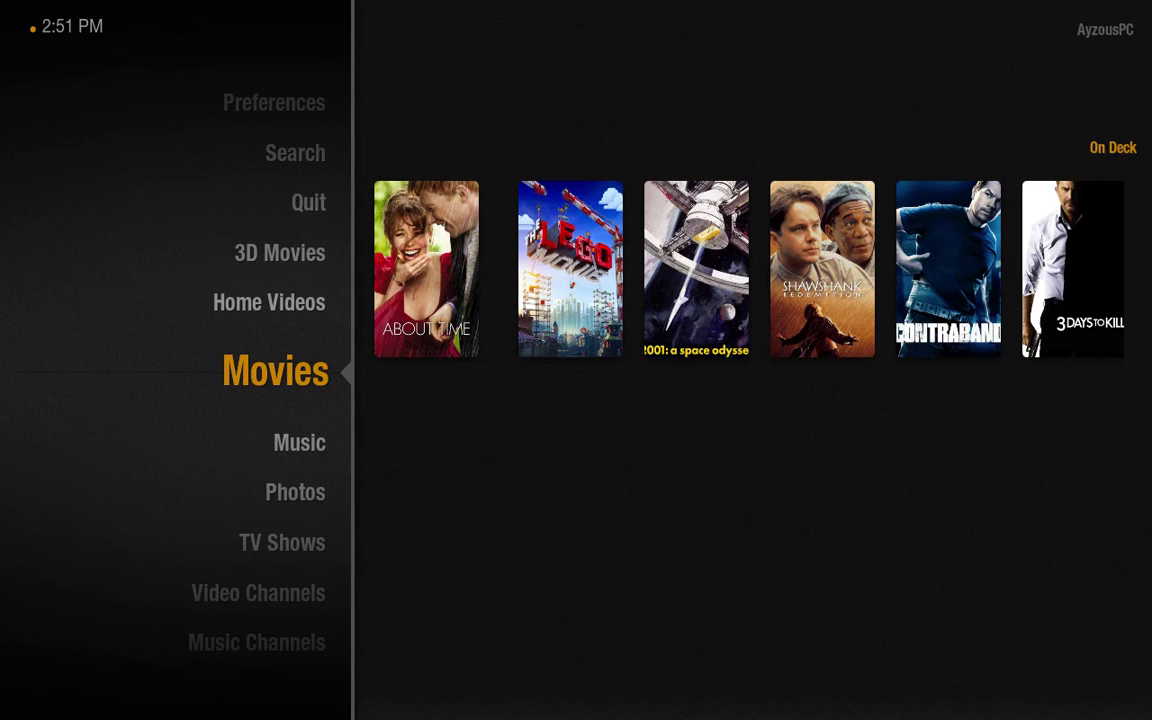
- Browse the Movies section's All Movies and On Deck lists, then return home
key("Return")
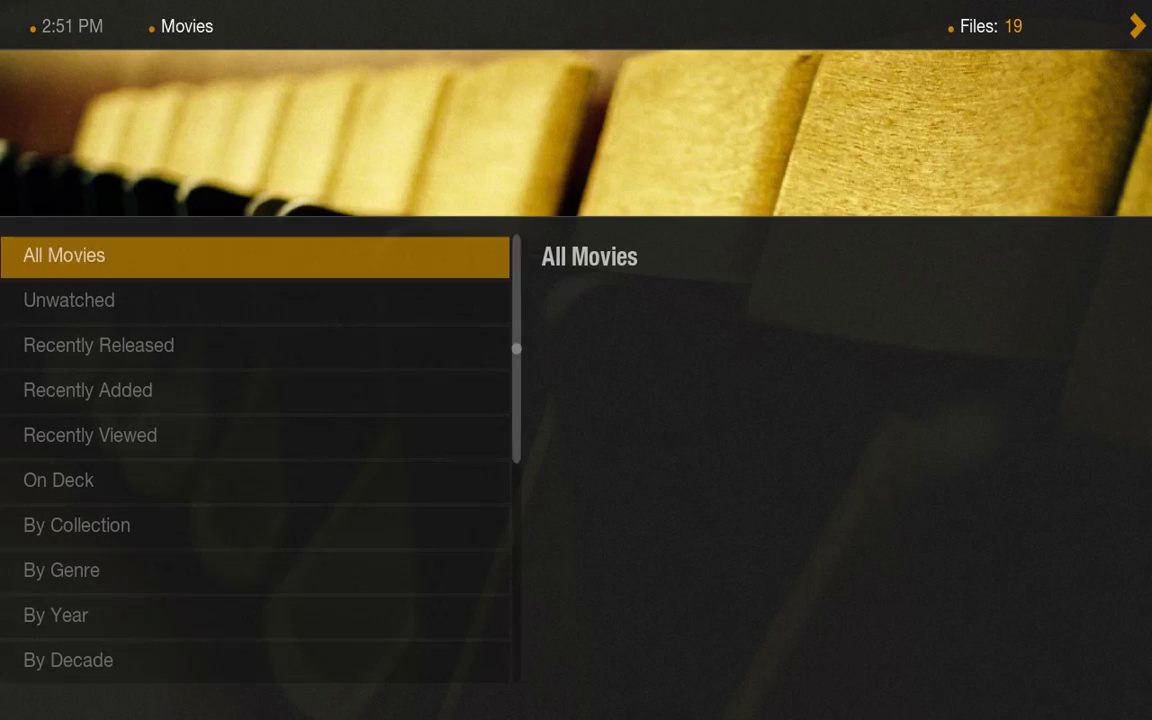
key("Return")
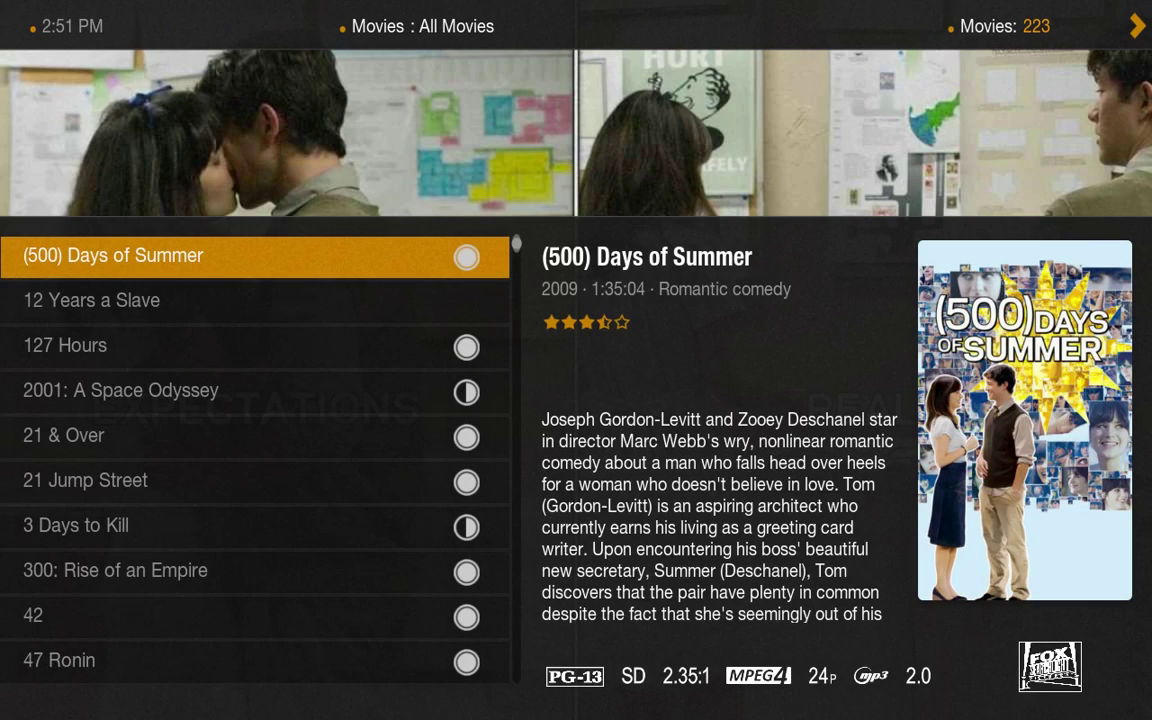
key("Escape")
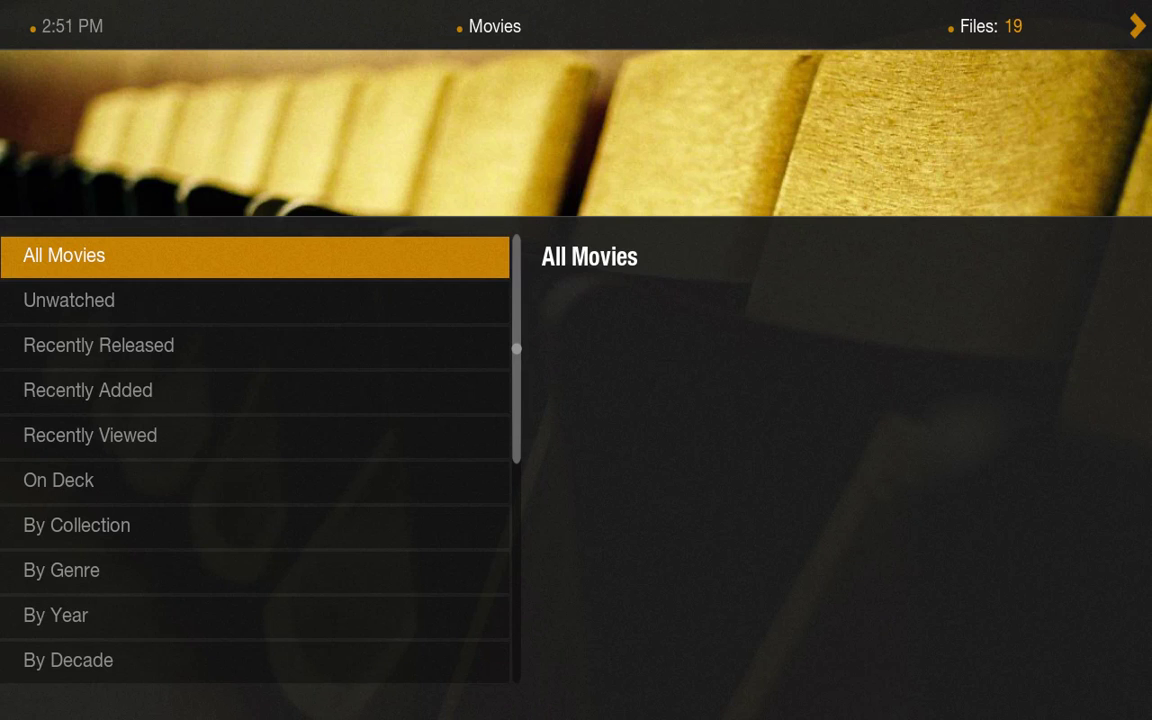
key("Down")
key("Down")
key("Down")
key("Down")
key("Down")
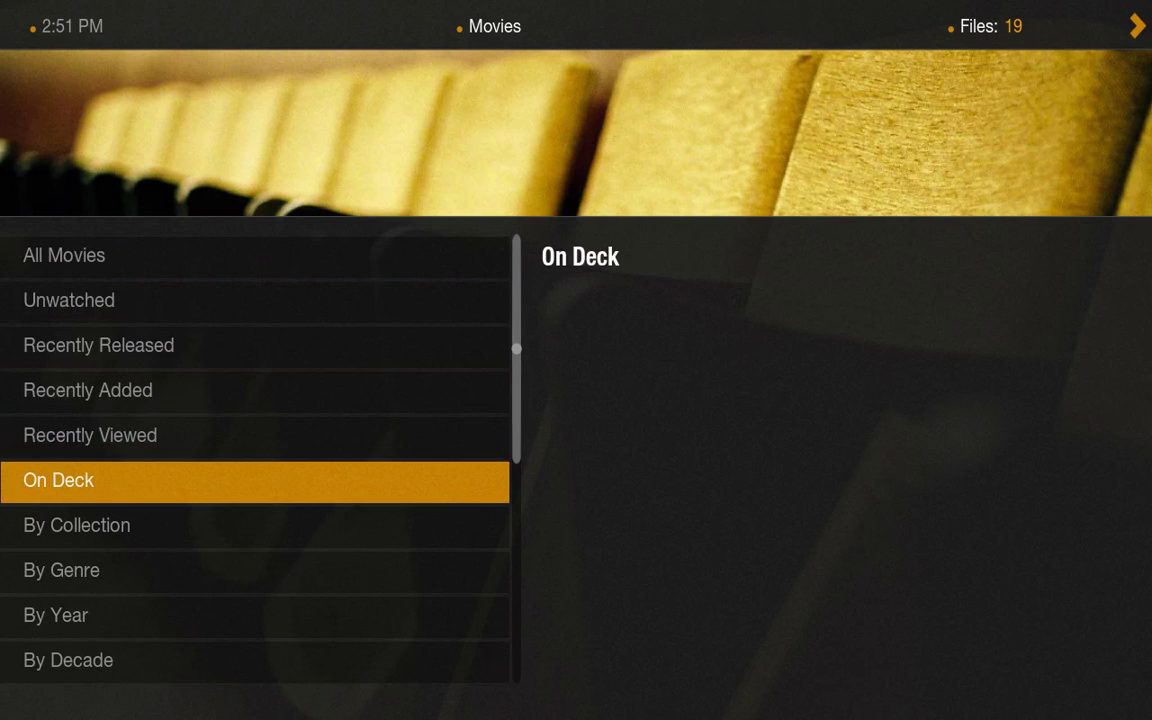
key("Escape")
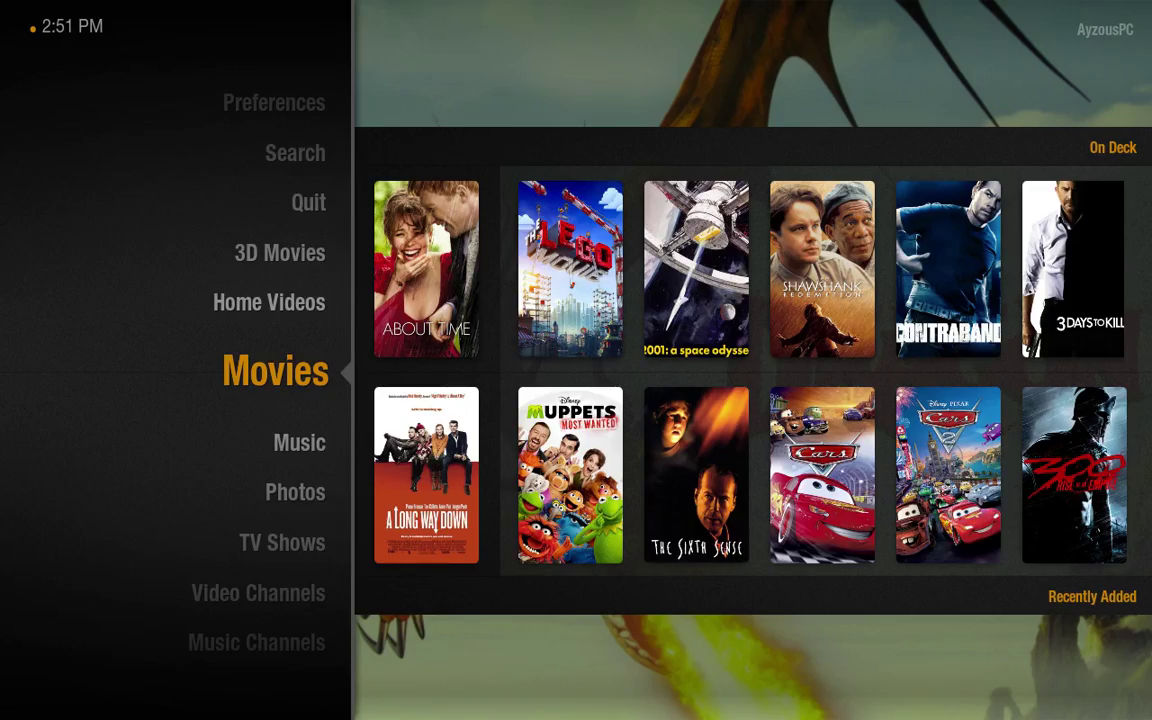
- Navigate the home menu up to Preferences
key("Up")
key("Up")
key("Down")
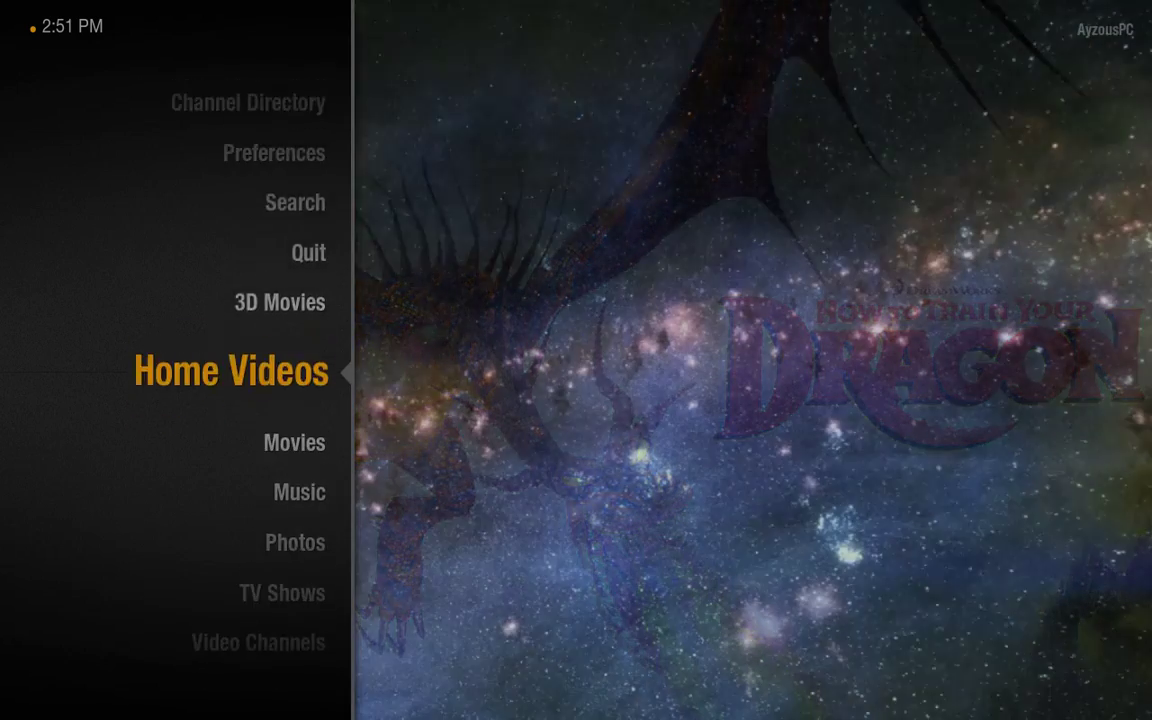
key("Up")
key("Up")
key("Up")
key("Up")
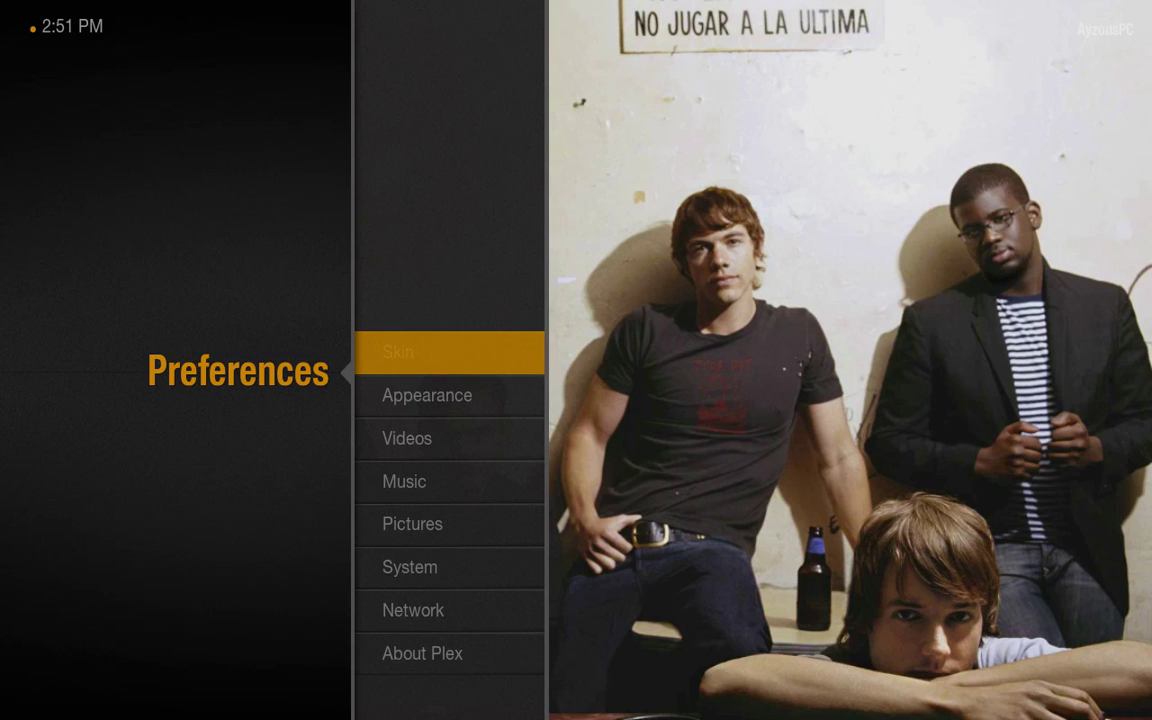
- Open the Network preferences and toggle 'Manually specify server'
key("Down")
key("Down")
key("Down")
key("Down")
key("Down")
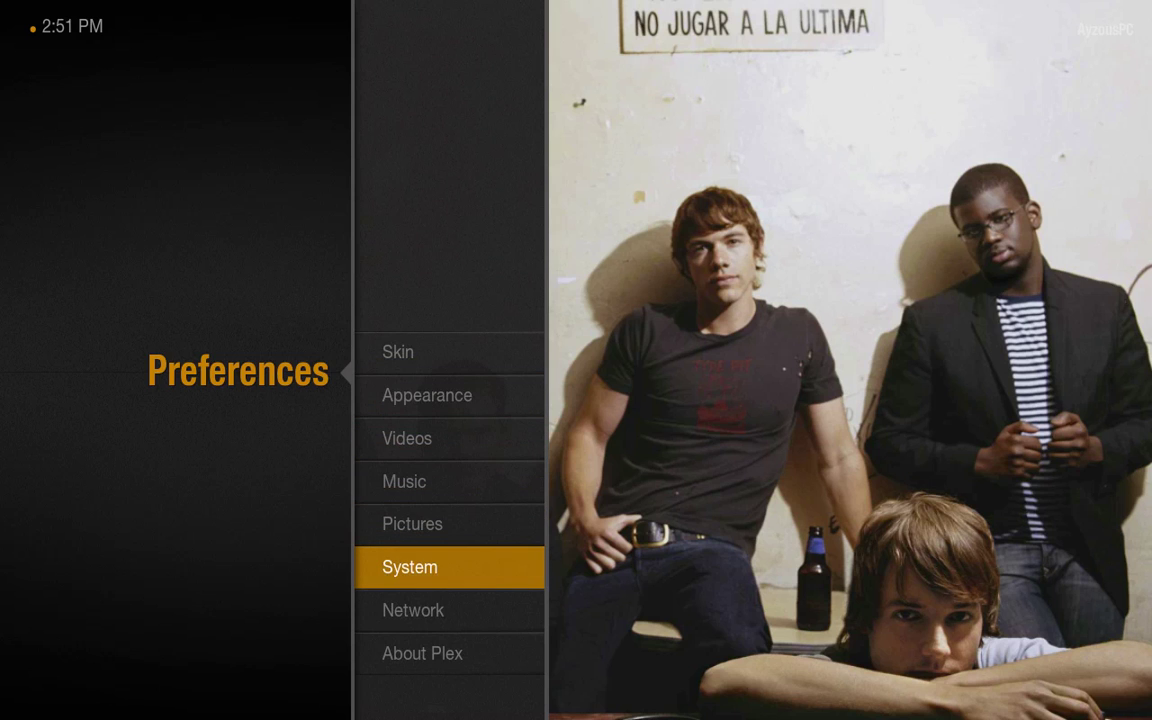
key("Down")
key("Return")
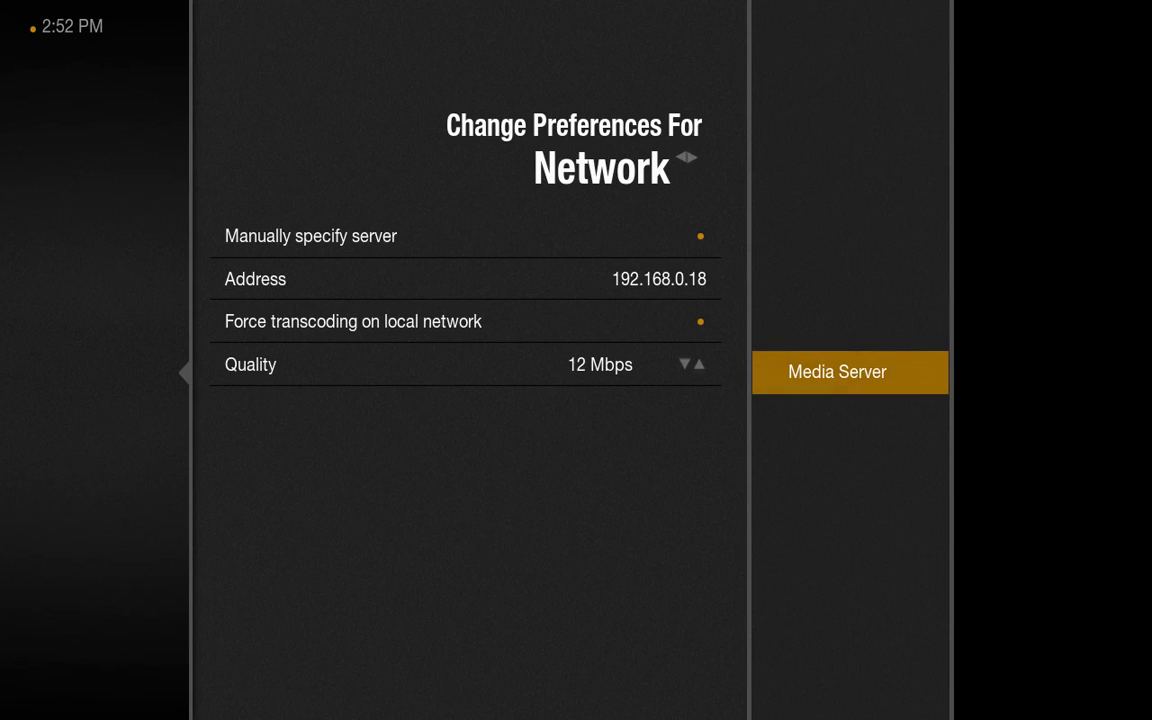
key("Left")
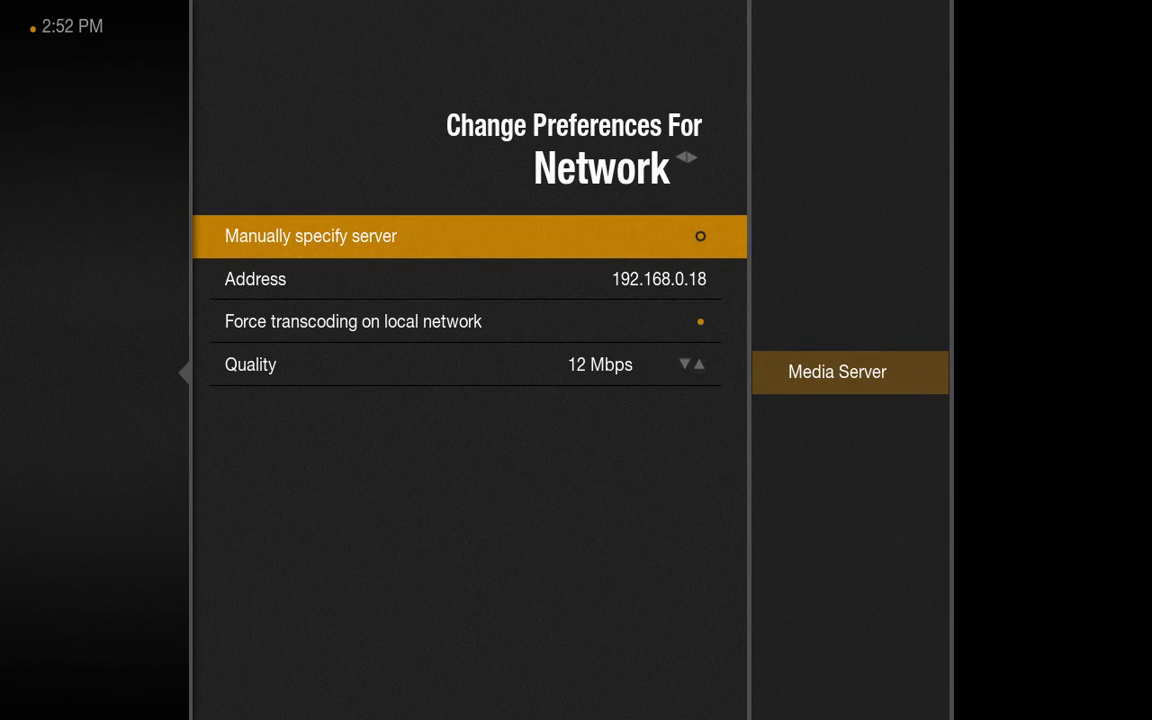
key("Down")
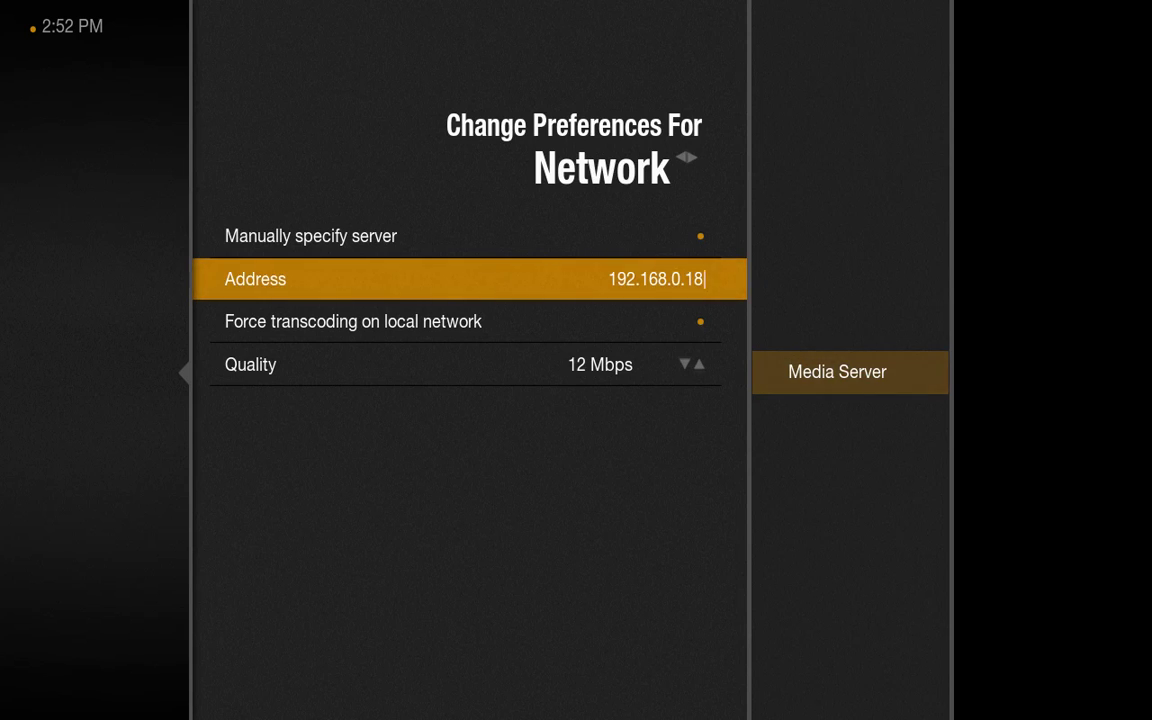
key("Up")
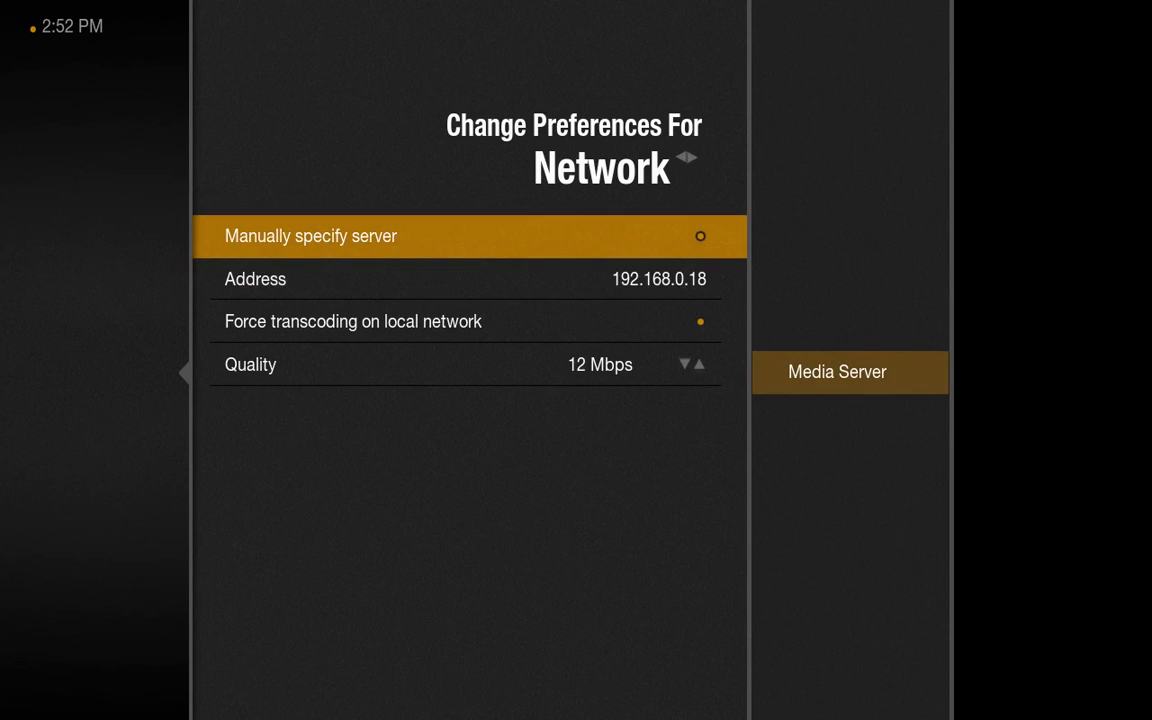
key("Return")
- Re-enable 'Manually specify server' and check the Address setting
key("Down")
key("Up")
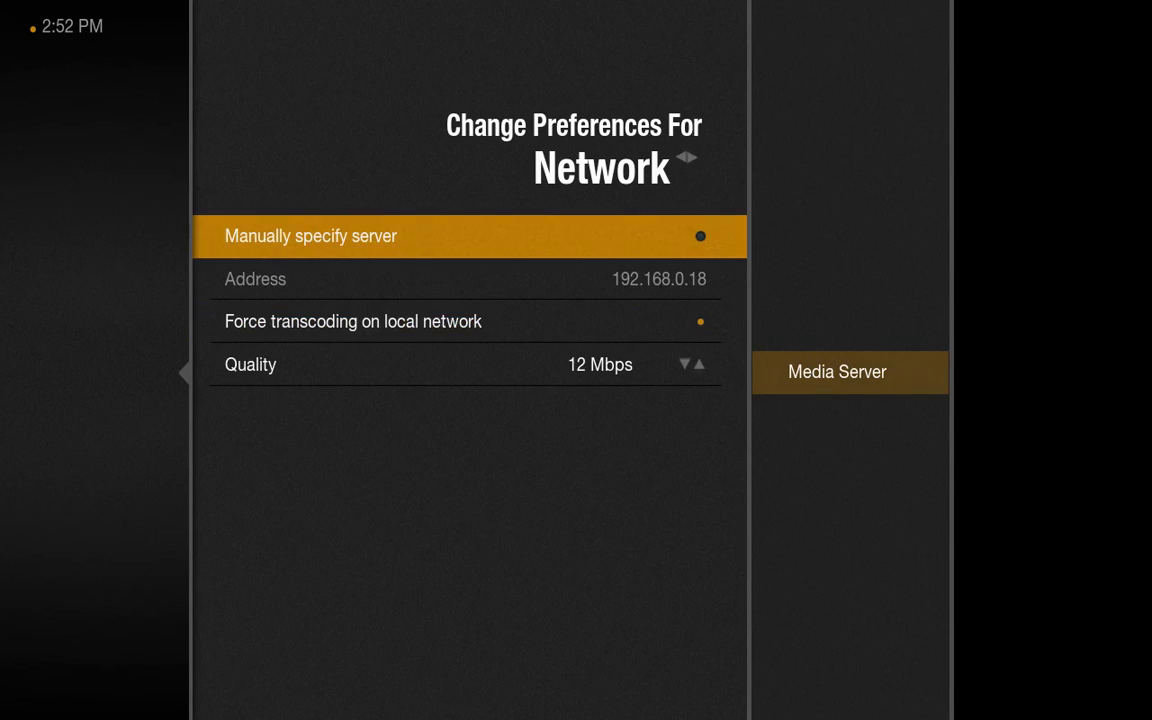
key("Down")
key("Up")
key("Return")
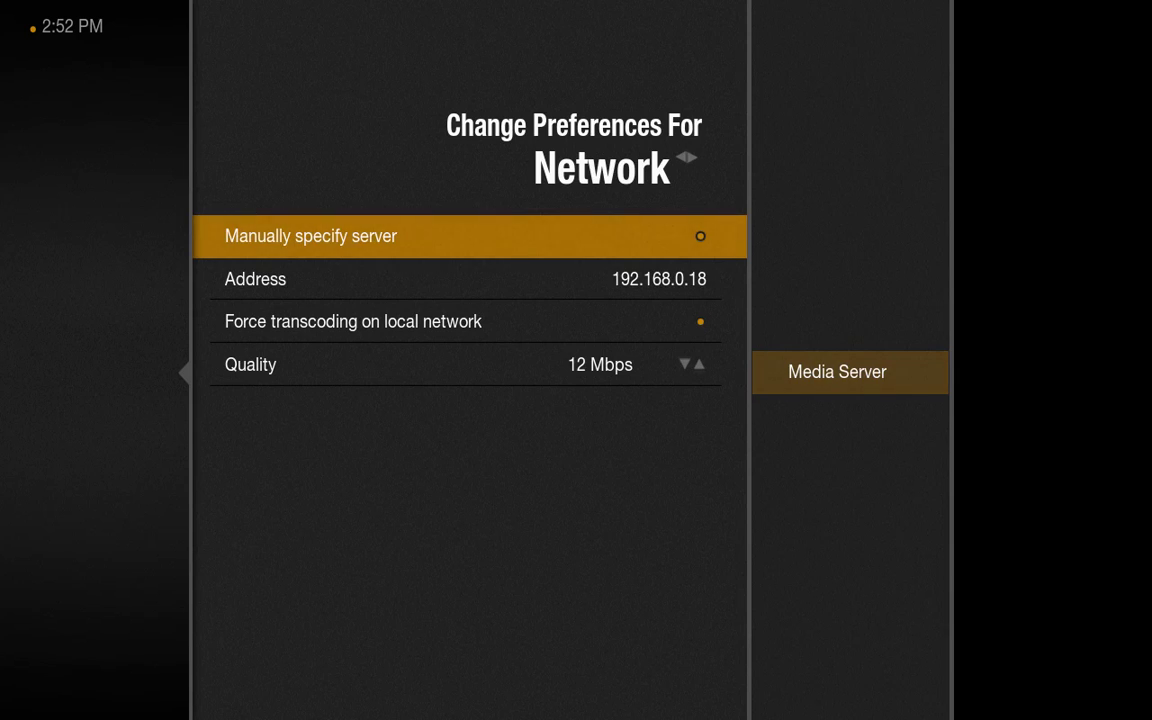
key("Down")
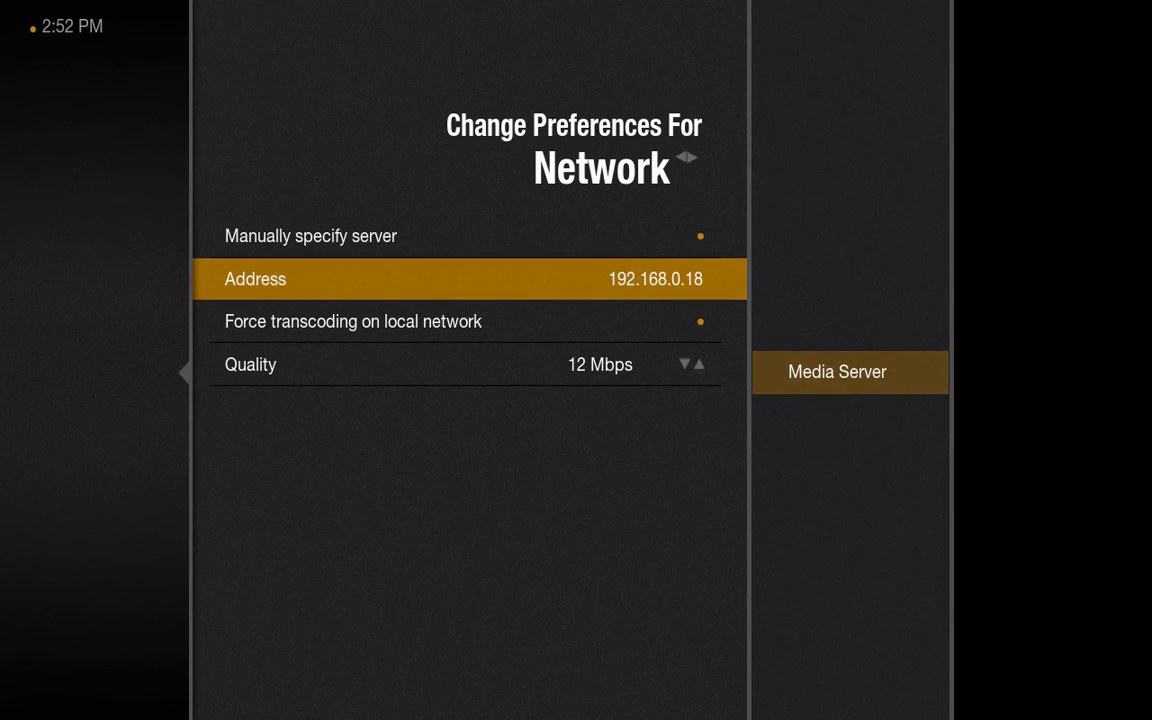
- Switch 'Manually specify server' off and move down to the Quality setting
key("Up")
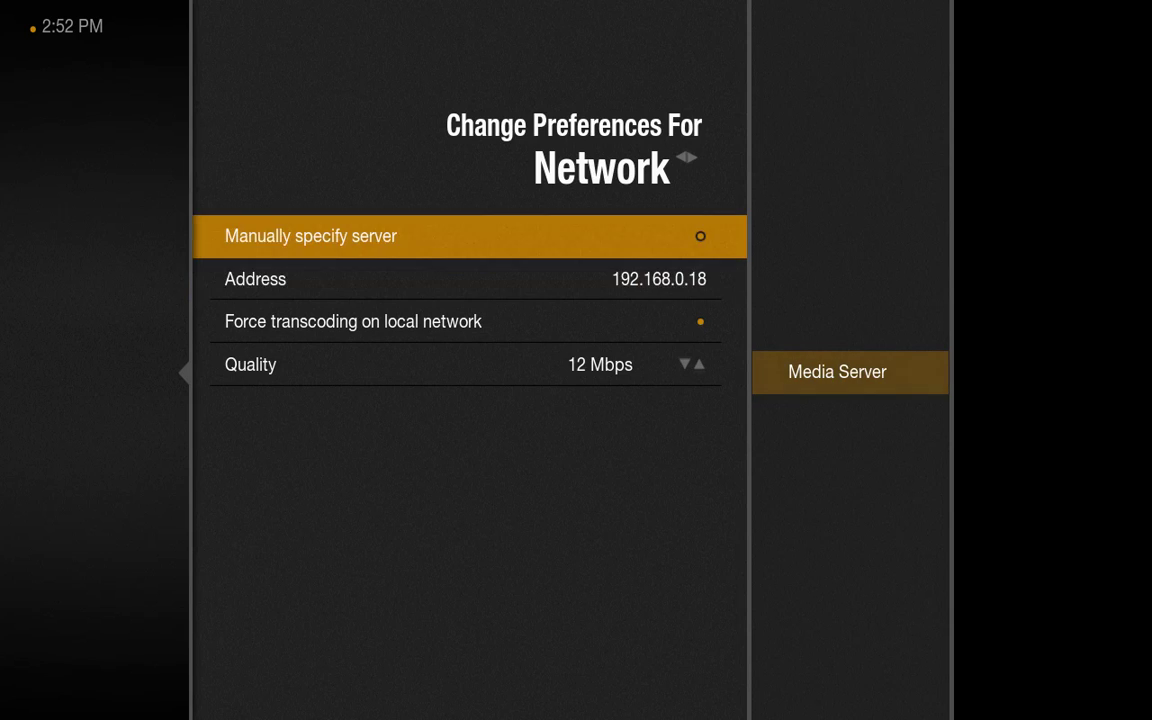
key("Return")
key("Down")
key("Down")
key("Up")
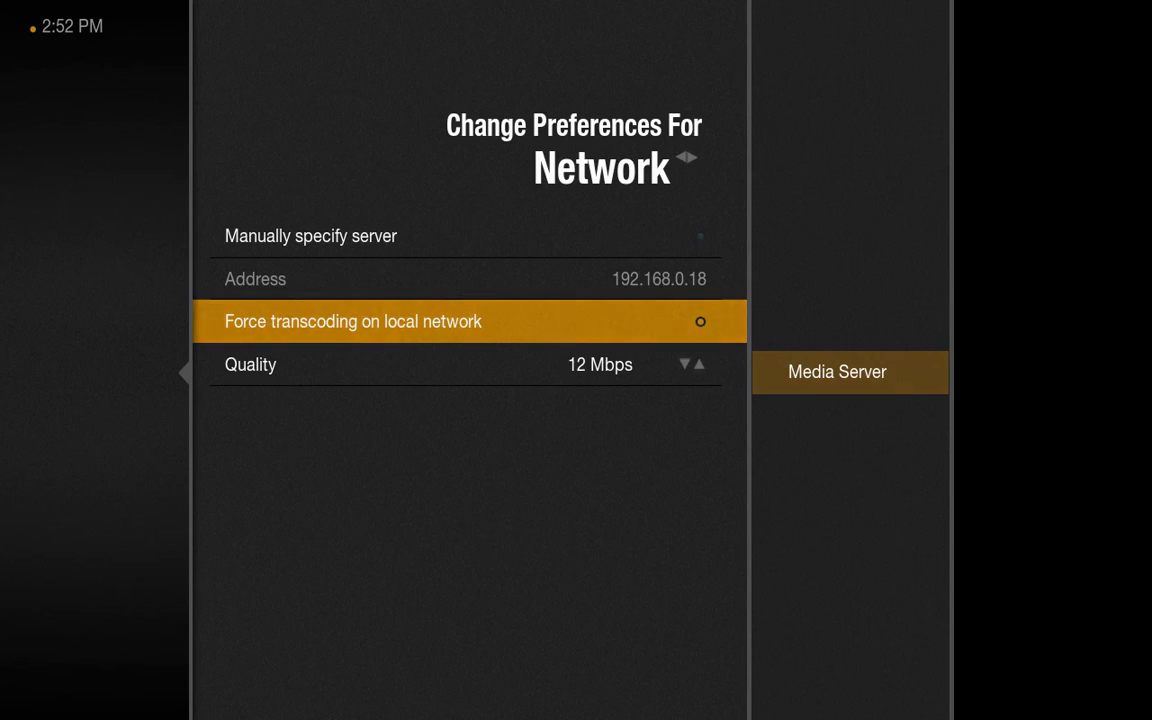
key("Down")
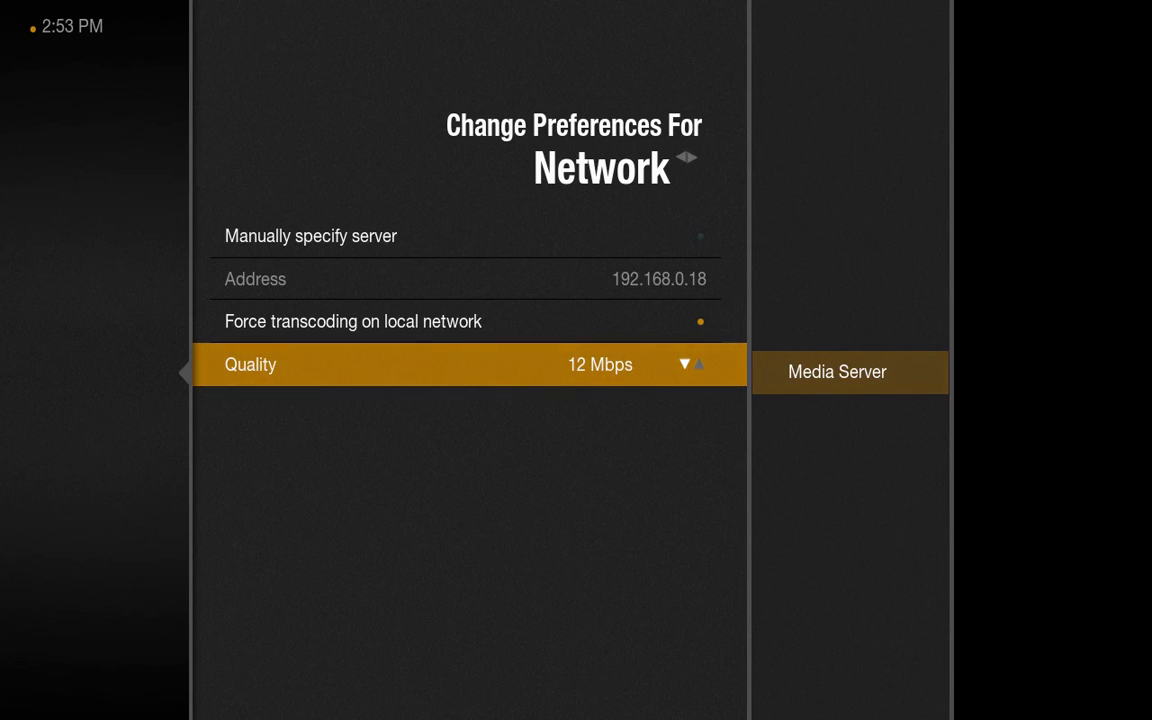
- Return to the main menu and reach Quality From Remote Media Servers in System preferences
key("Escape")
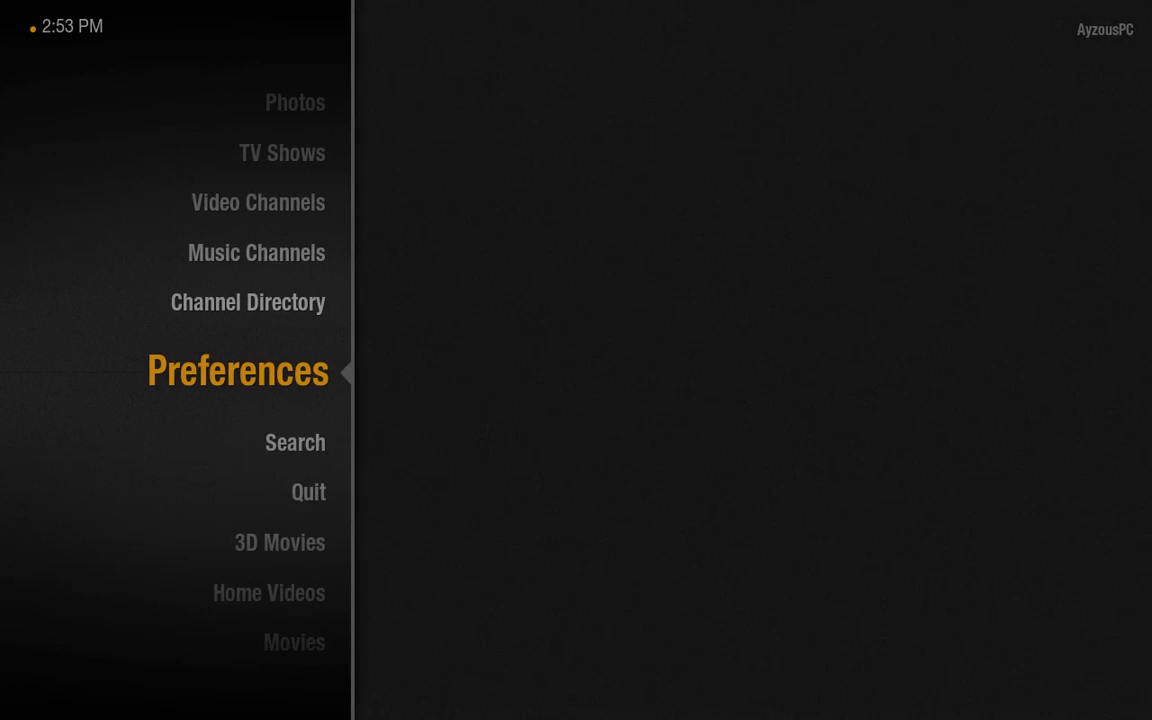
key("Return")
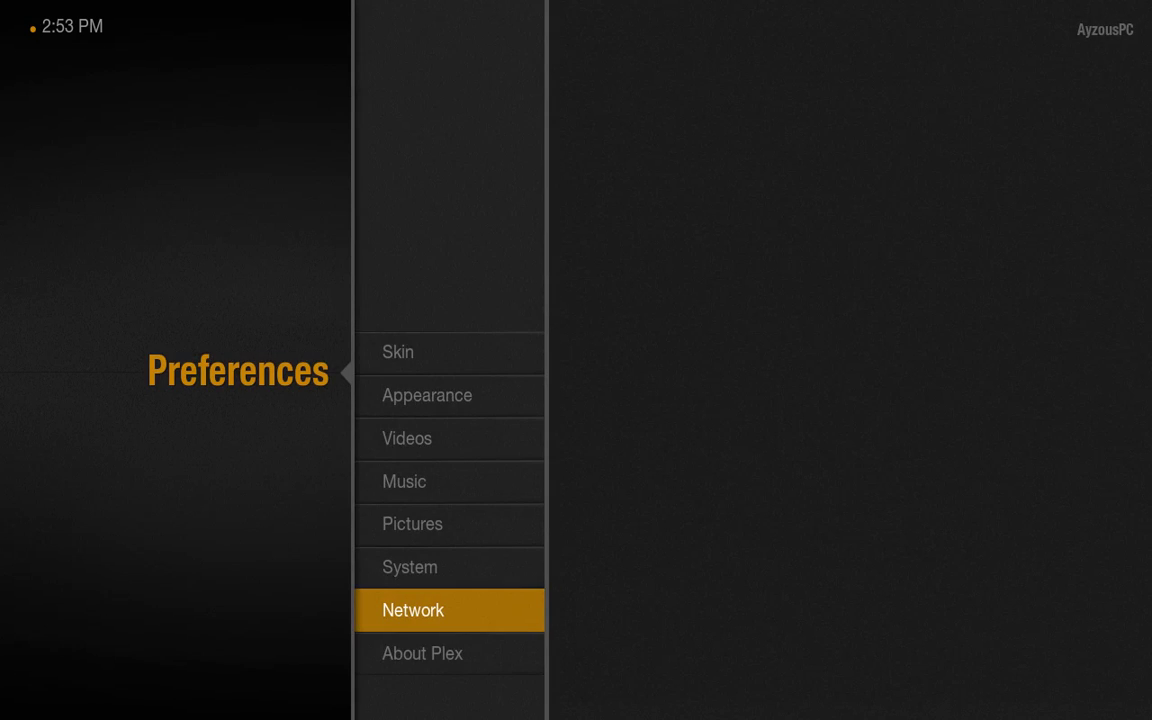
key("Up")
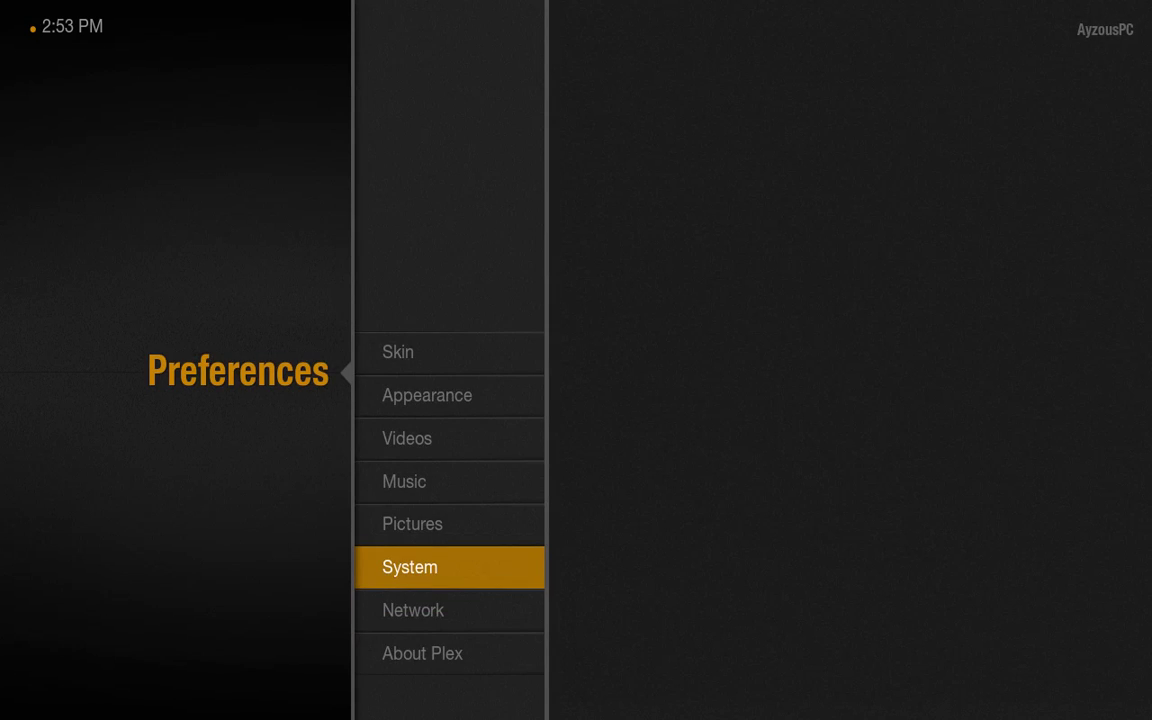
key("Return")
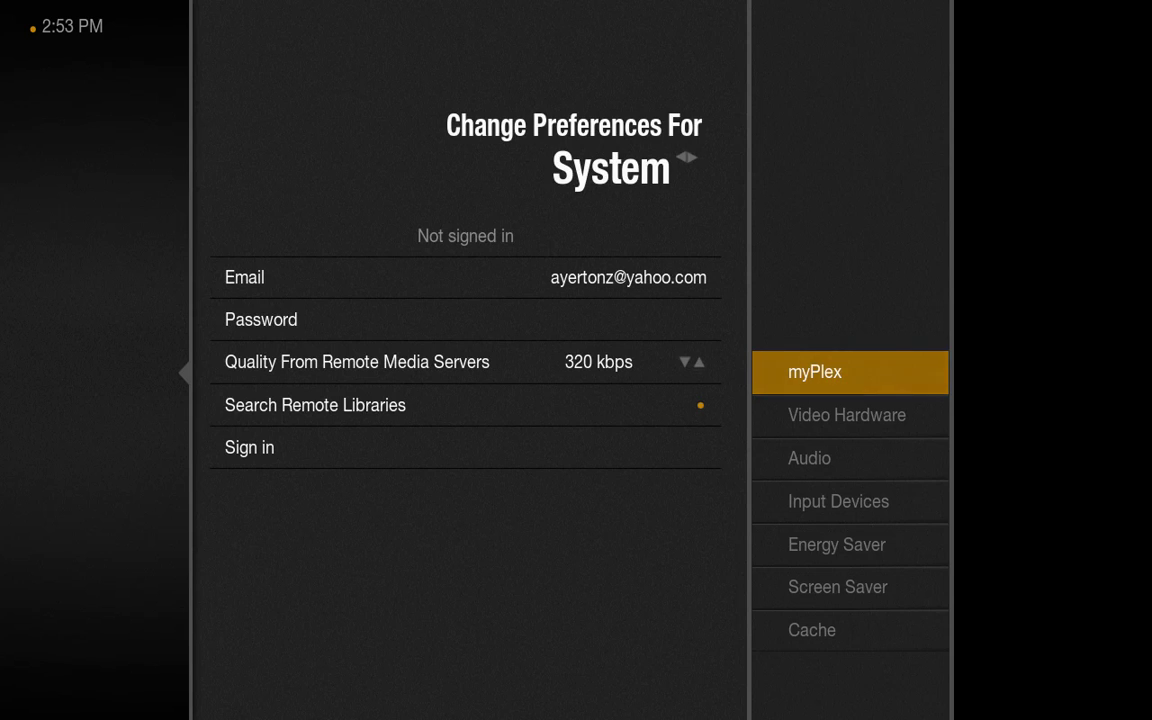
key("Left")
key("Down")
key("Down")
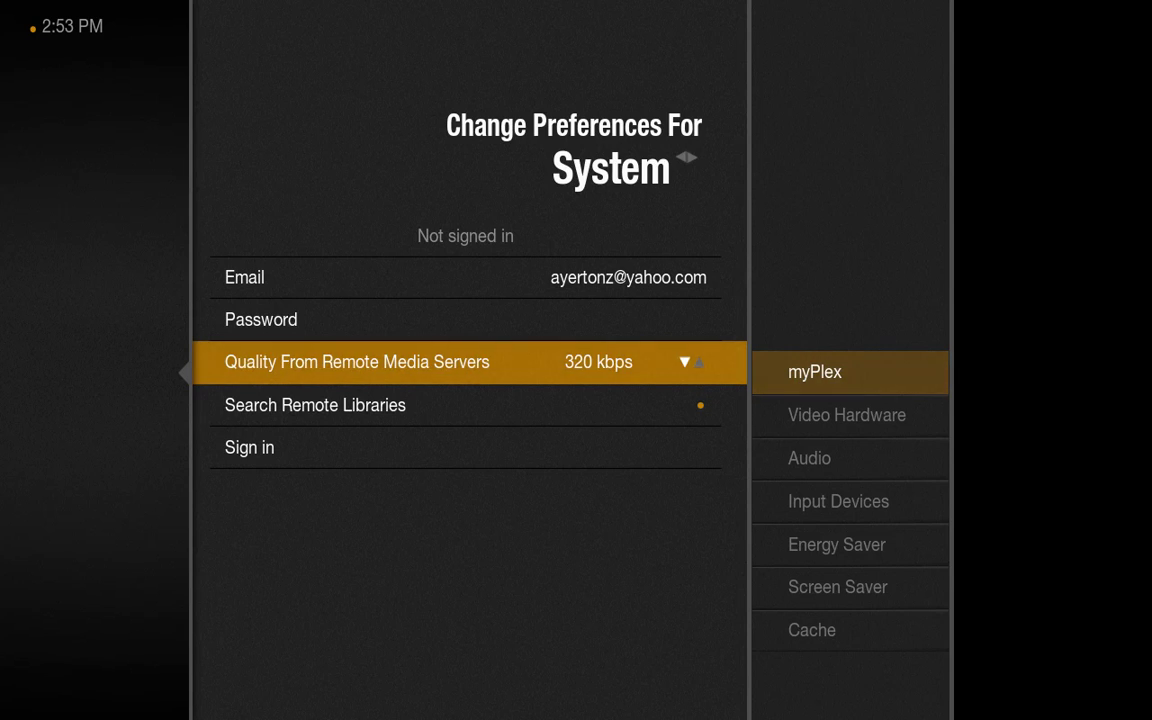
- Lower Quality From Remote Media Servers through 20 Mbps and 2 Mbps to 720 kbps
key("Right")
key("Right")
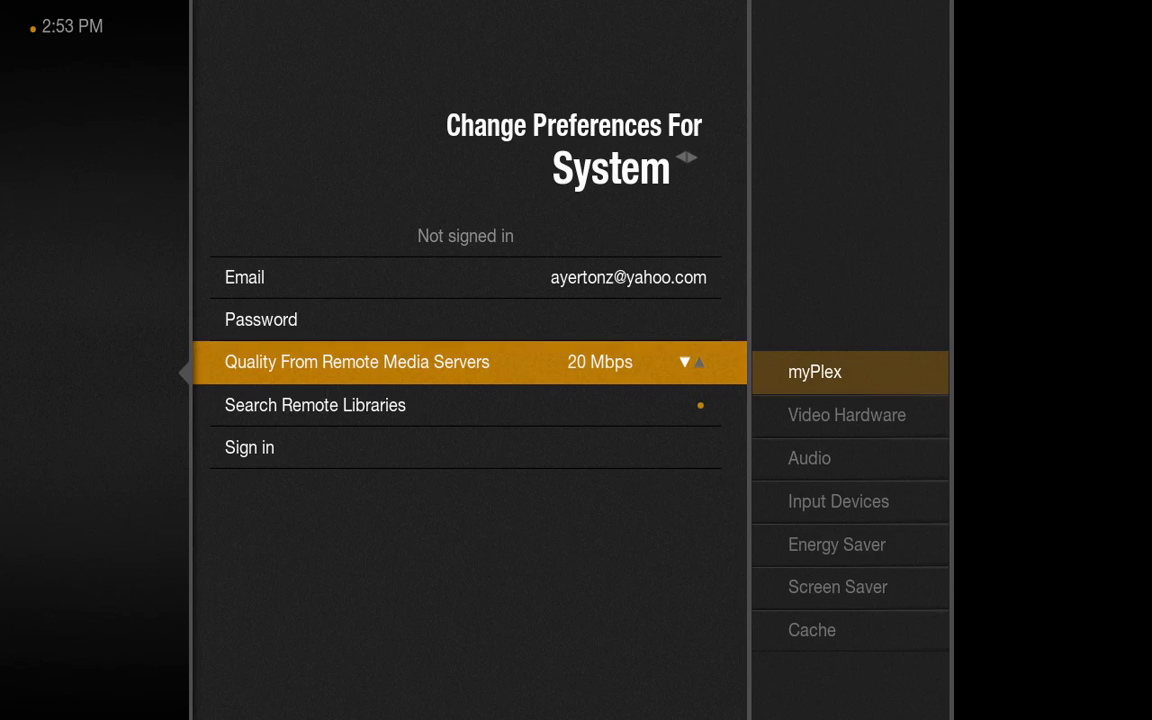
key("Right")
key("Right")
key("Right")
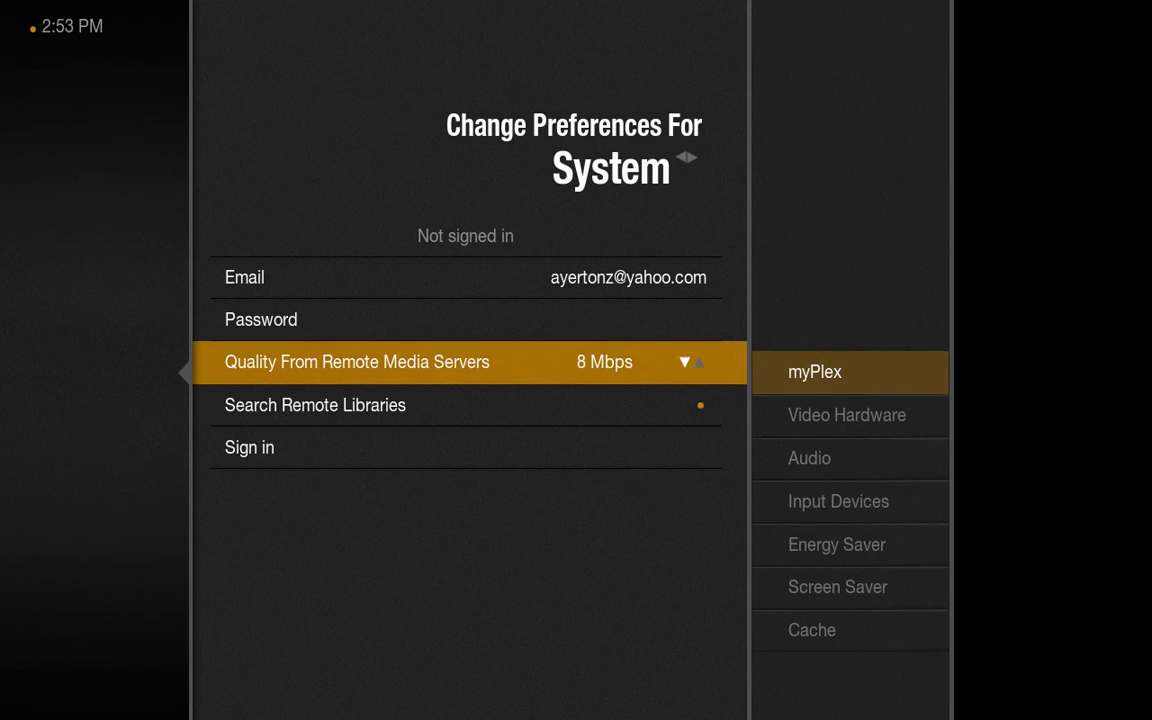
key("Right")
key("Right")
key("Right")
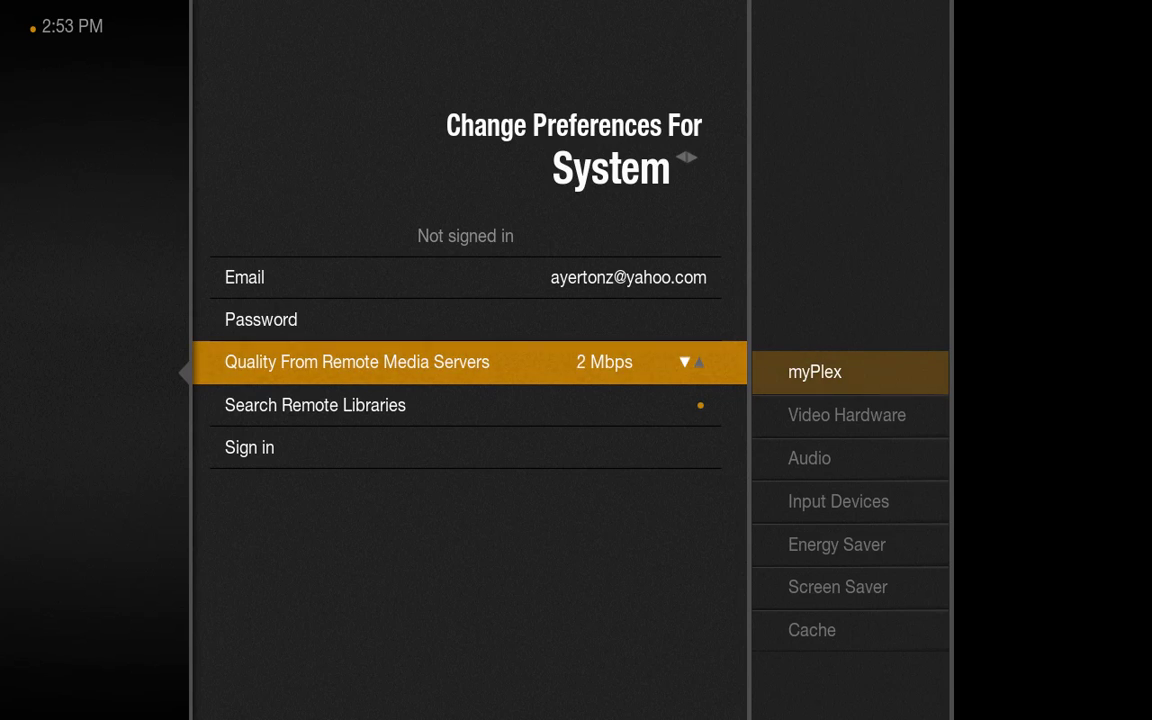
key("Right")
key("Right")
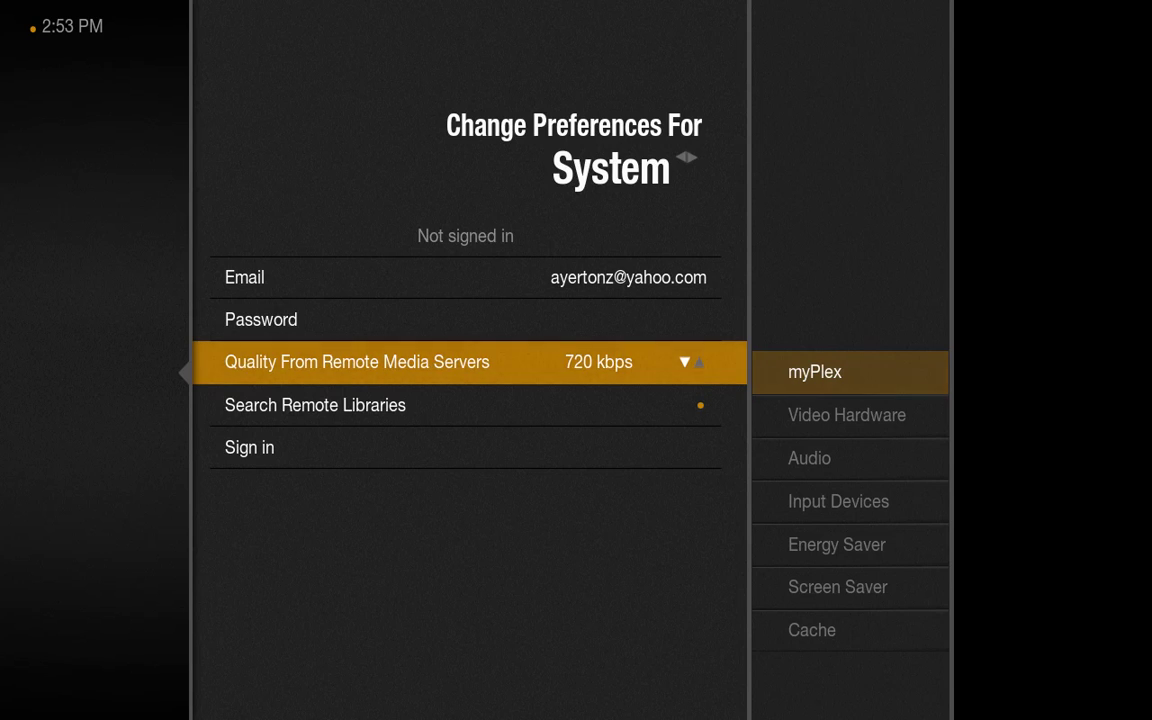
key("Right")
- Step through the remaining sign-in settings, then move to TV Shows on the main menu
key("Down")
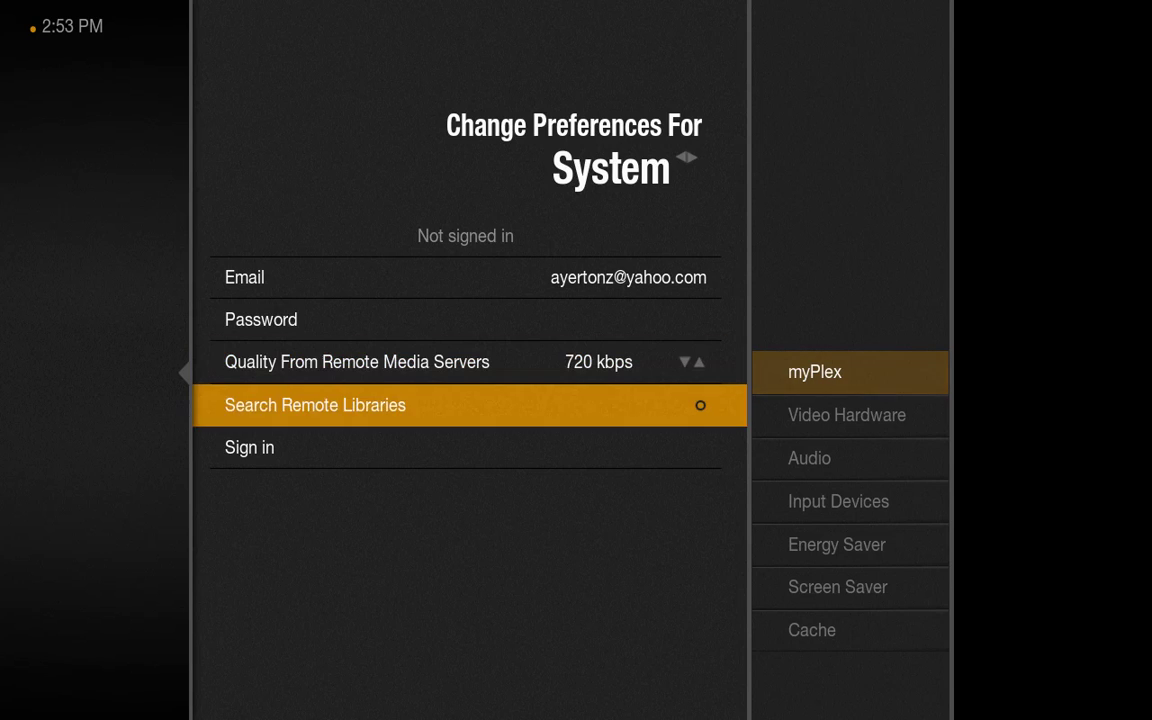
key("Down")
key("Up")
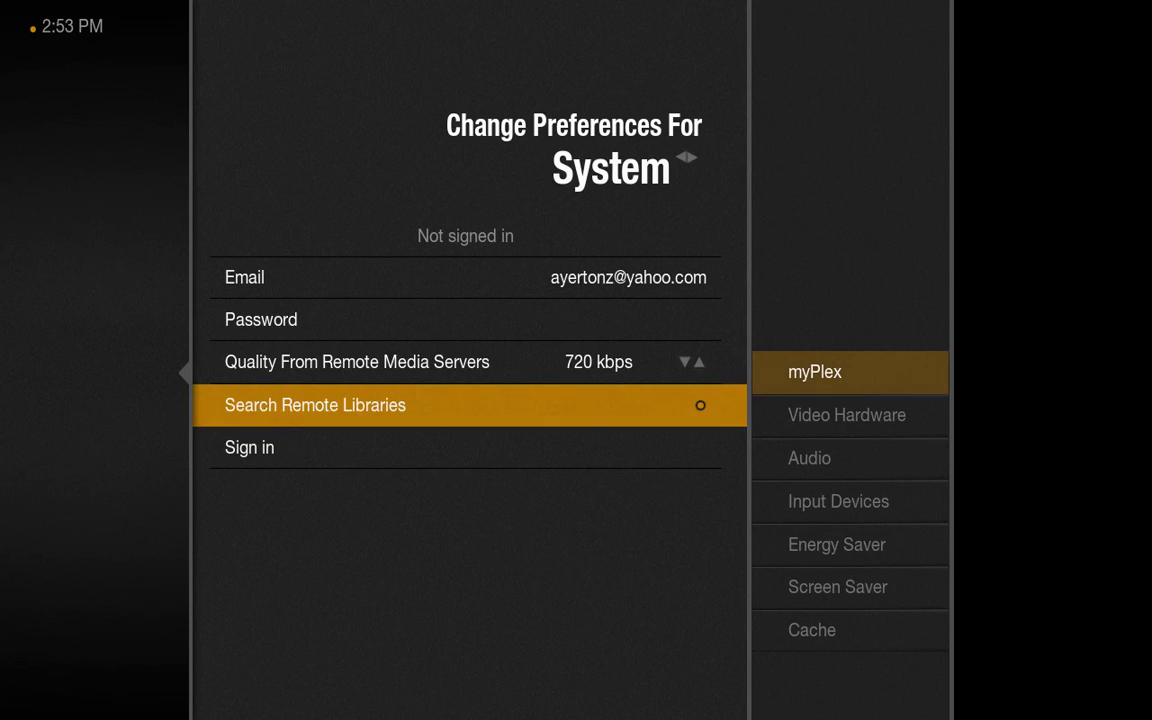
key("Up")
key("Up")
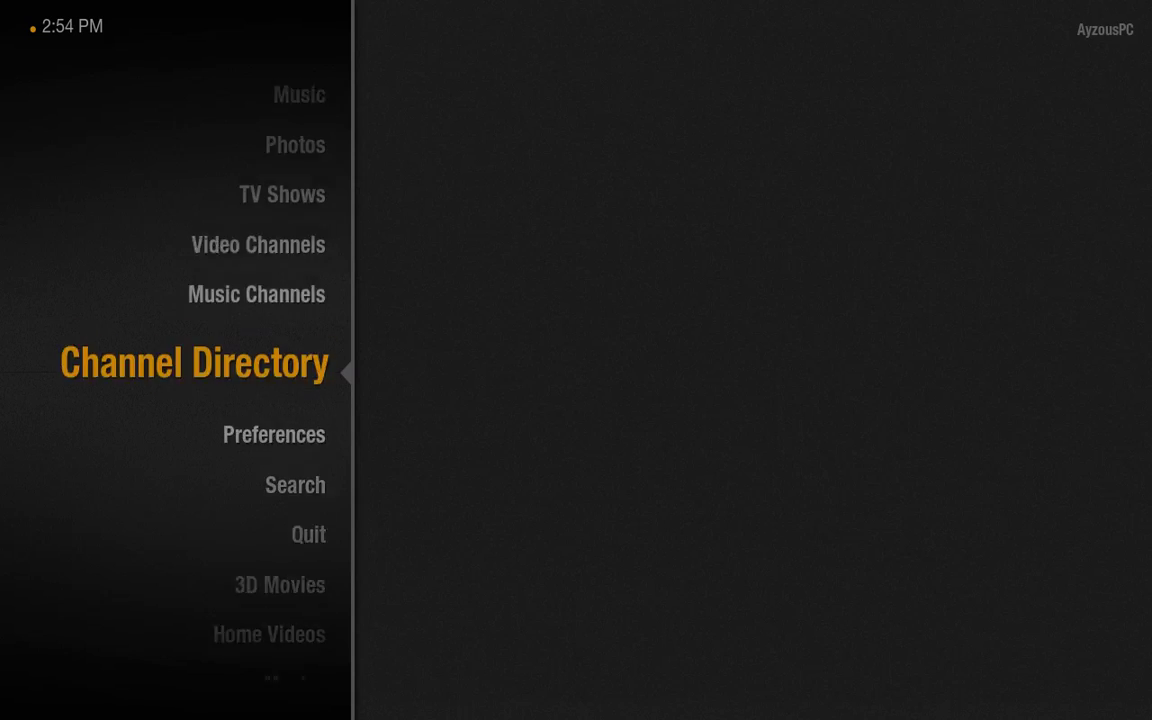
key("Up")
key("Up")
key("Up")
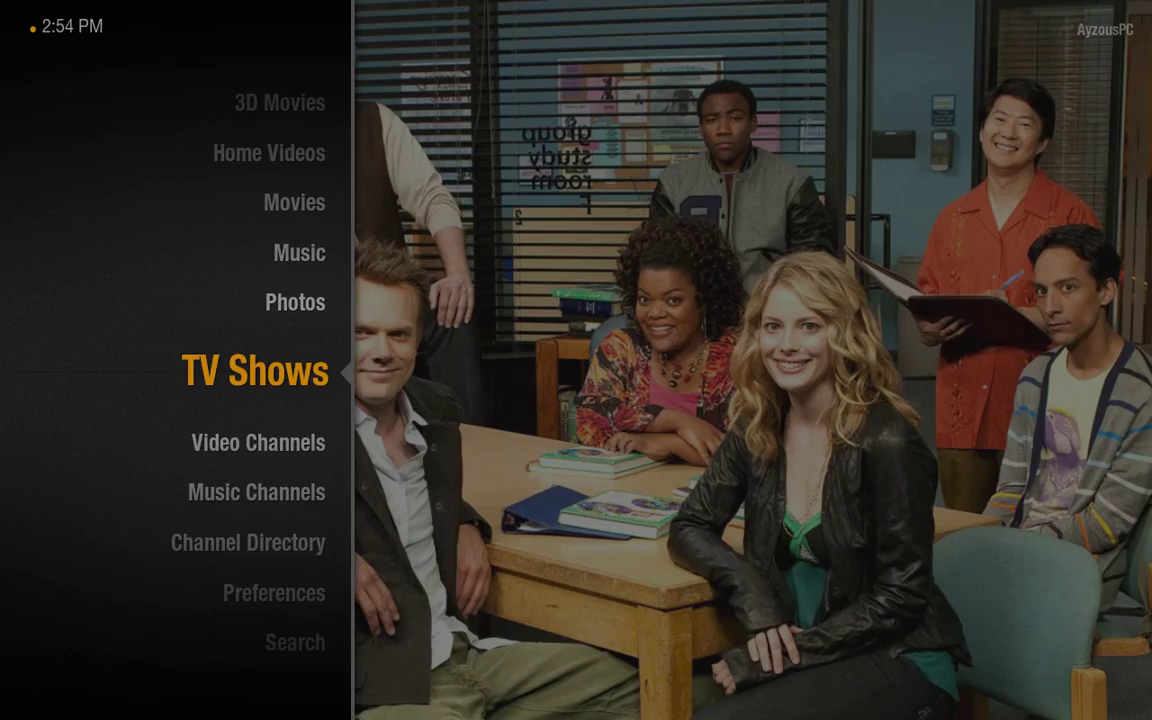
- Open TV Shows, Recently Viewed, Modern Family, and list all its episodes
key("Return")
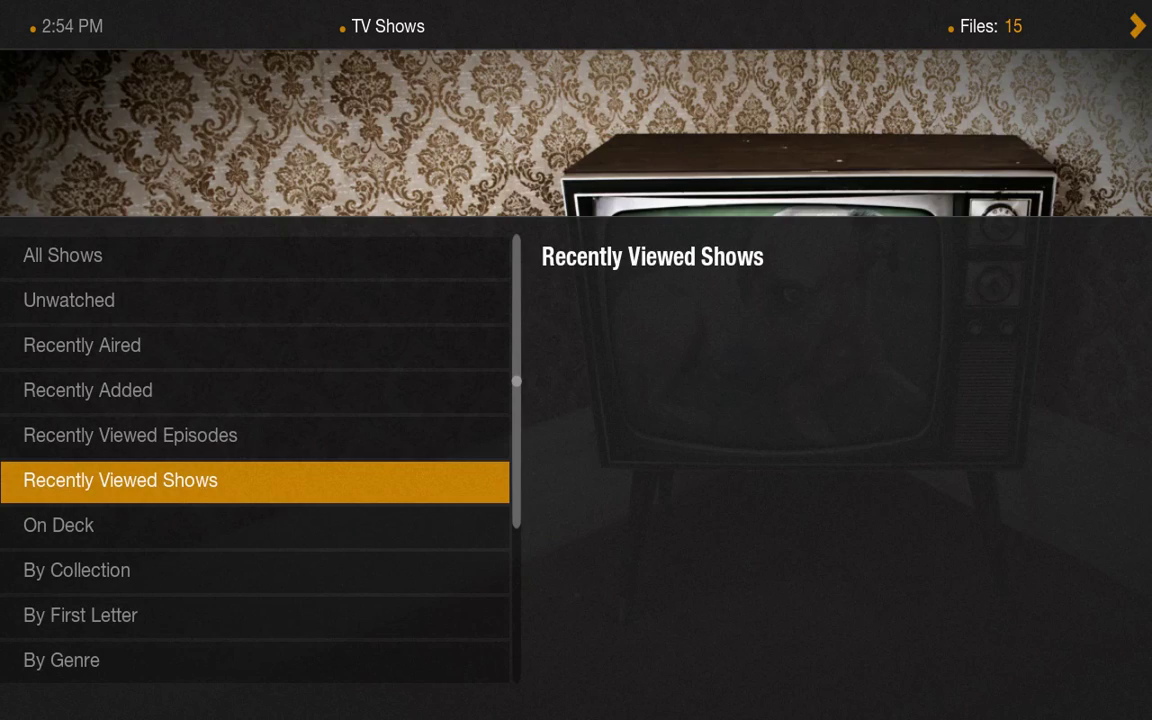
key("Return")
key("Return")
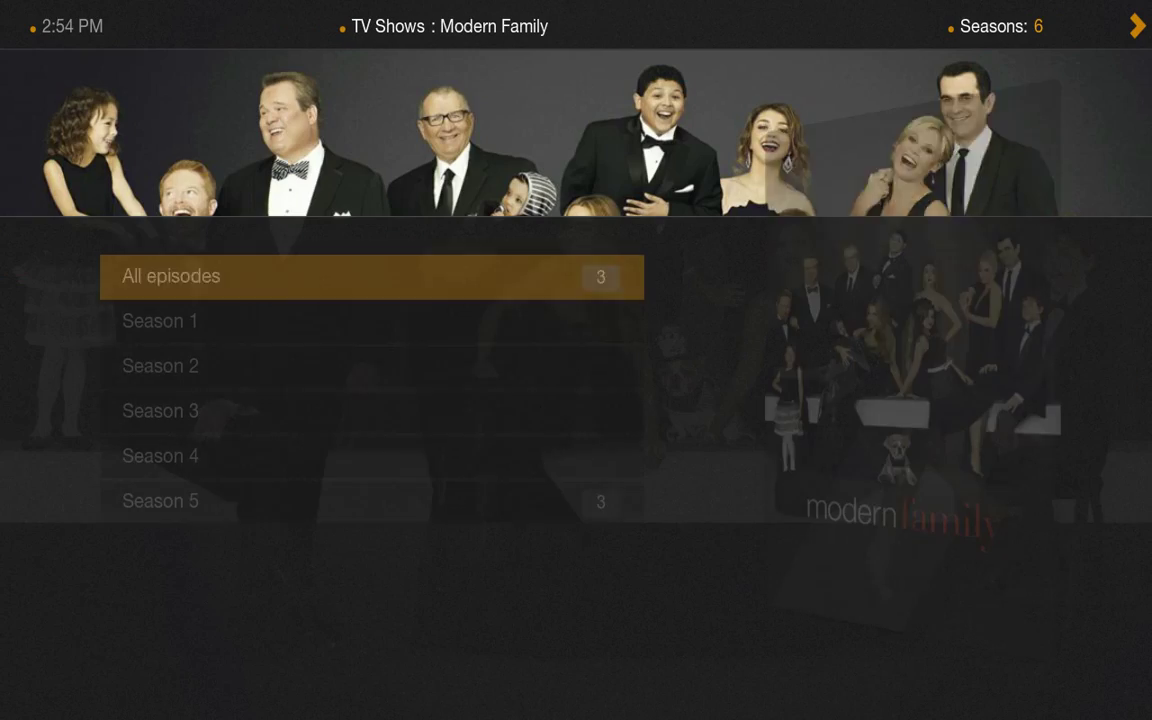
key("Return")
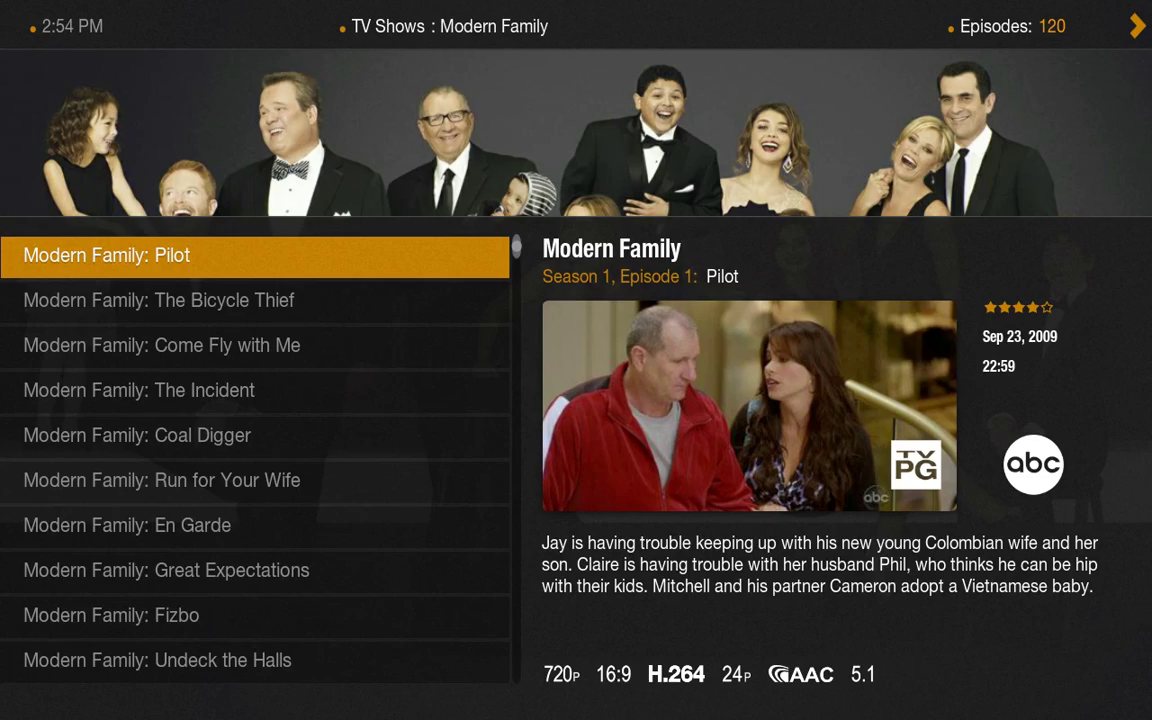
key("Return")
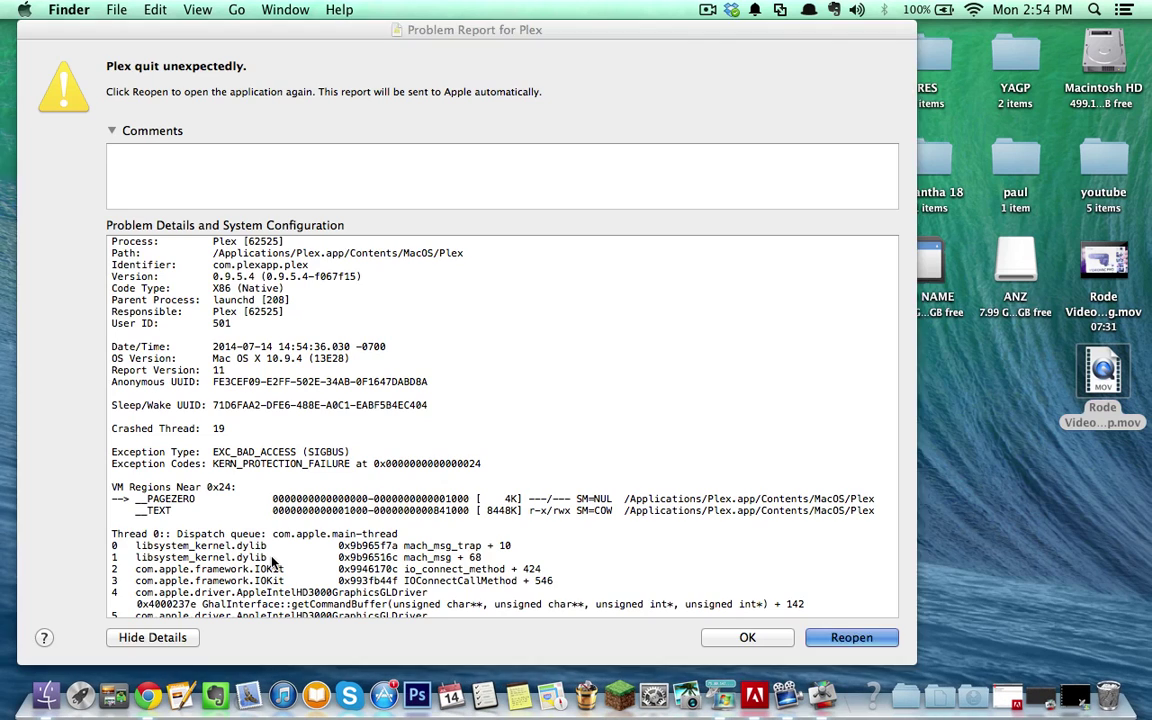
- Dismiss the Plex crash report, switch to Chrome, and close the Plex web tab
left_click(760, 638)
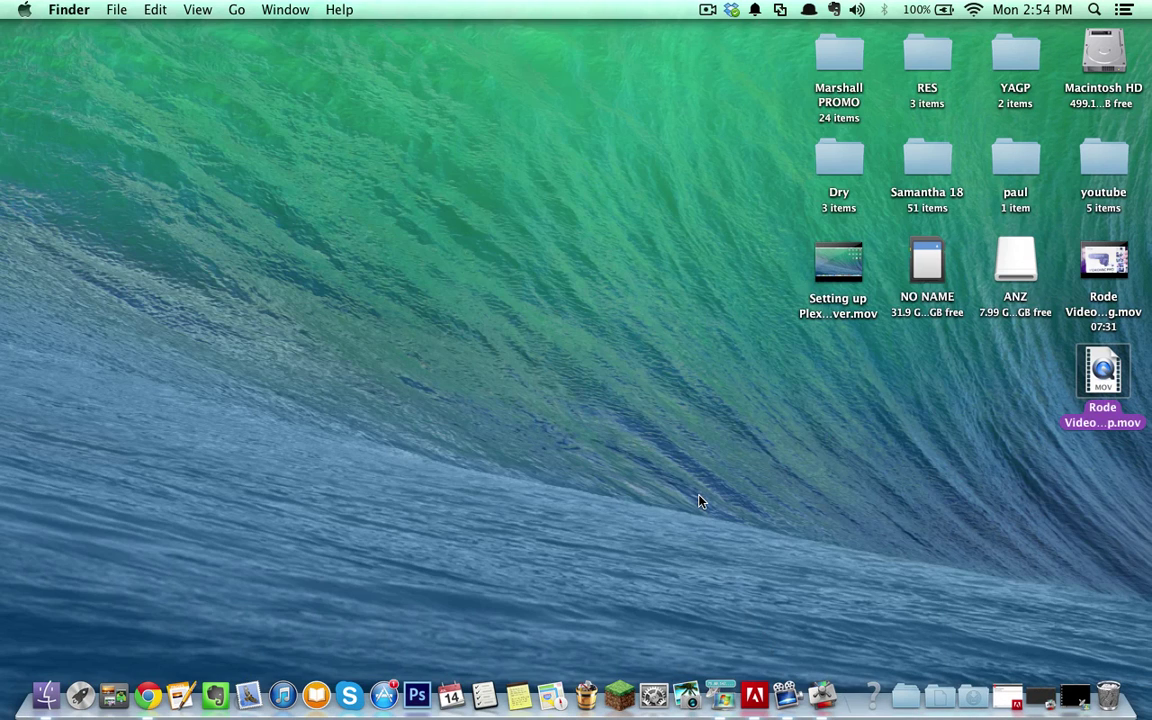
key("ctrl+Right")
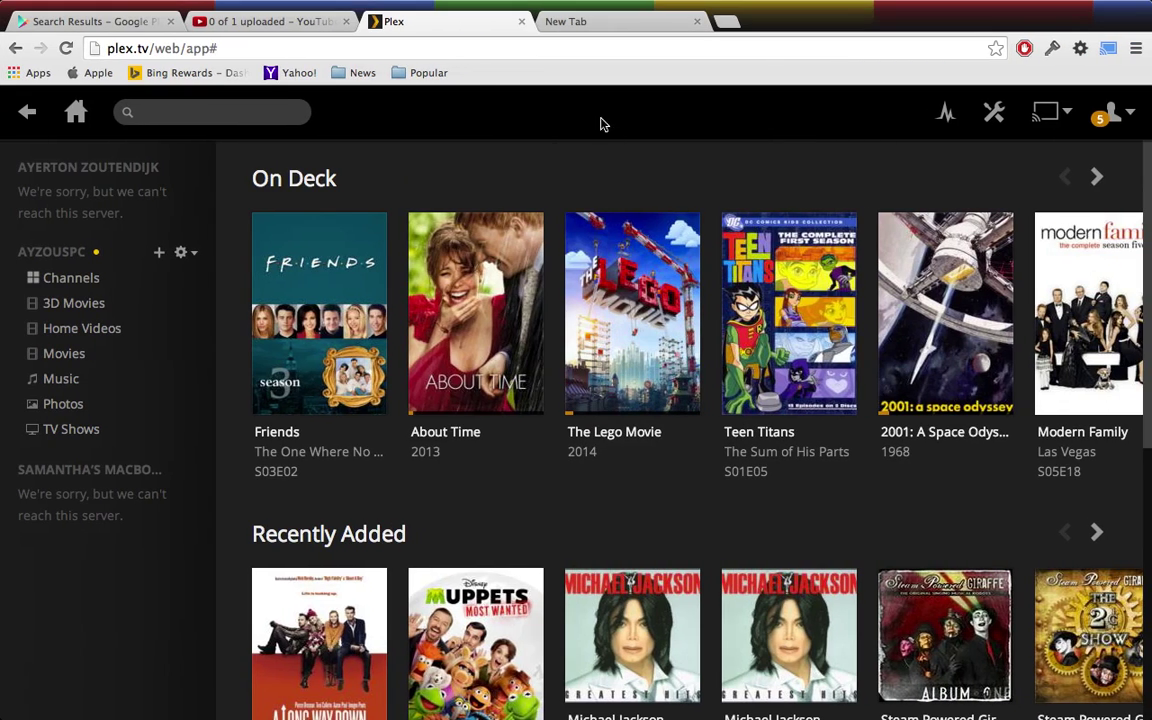
left_click(552, 22)
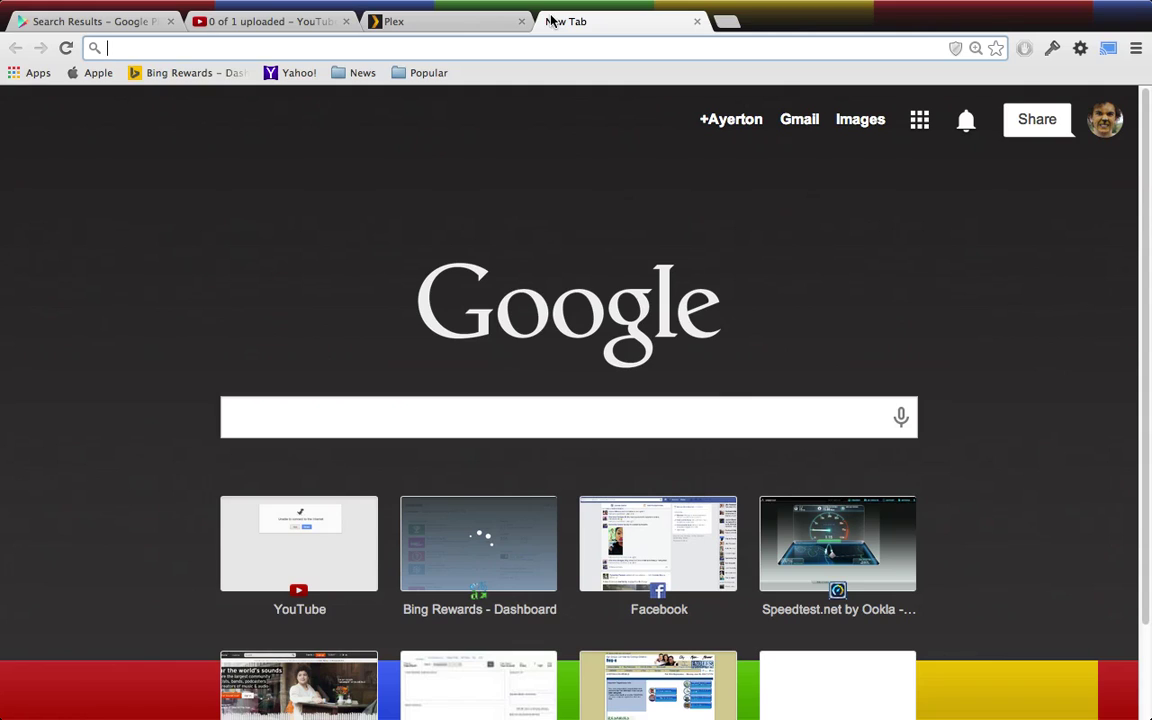
left_click(521, 21)
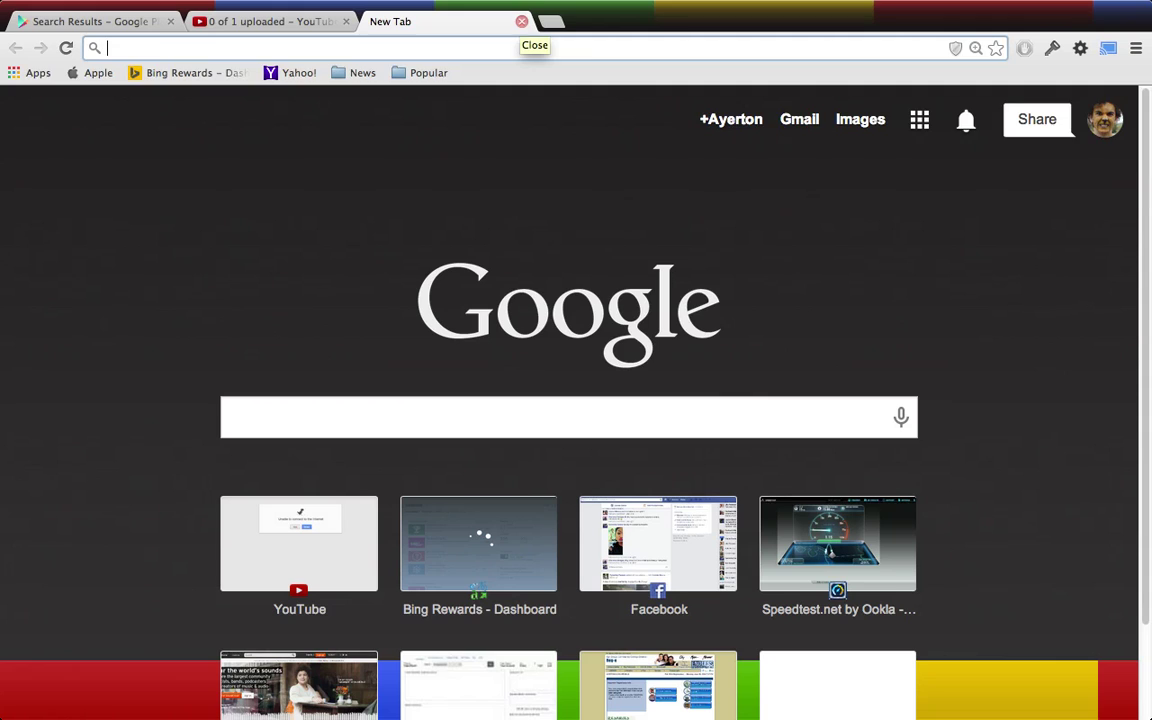
- Load plex.tv and sign out of the Plex account
type("plex.tv")
key("Return")
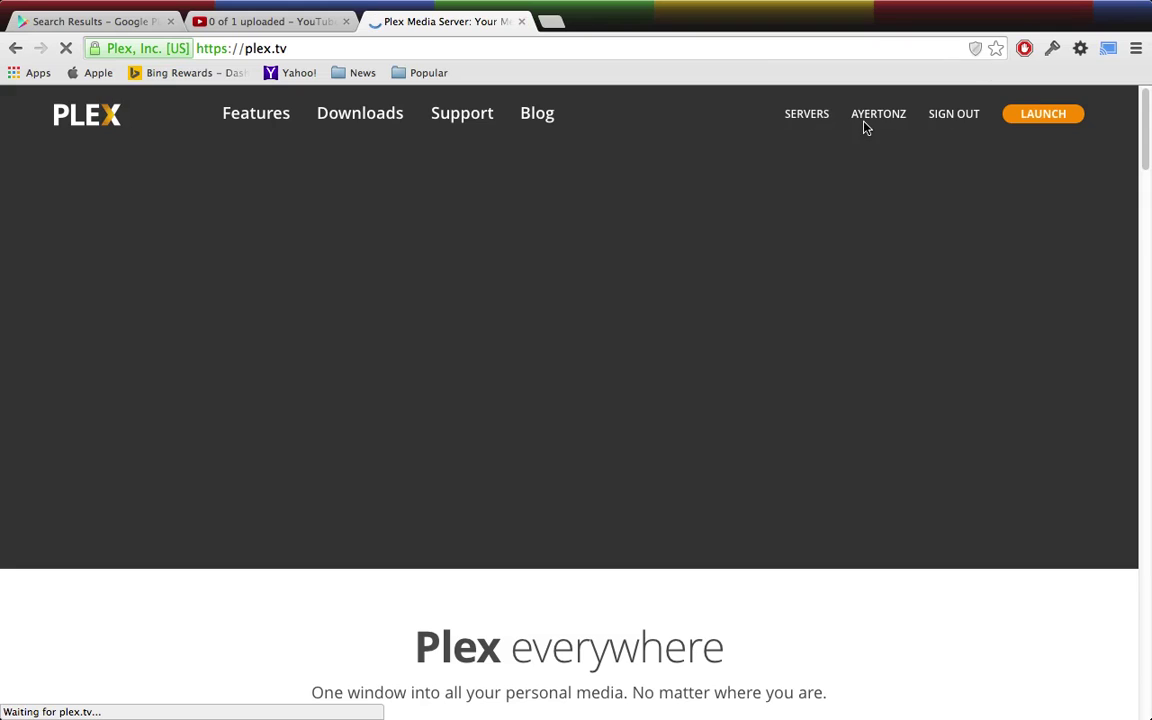
left_click(941, 119)
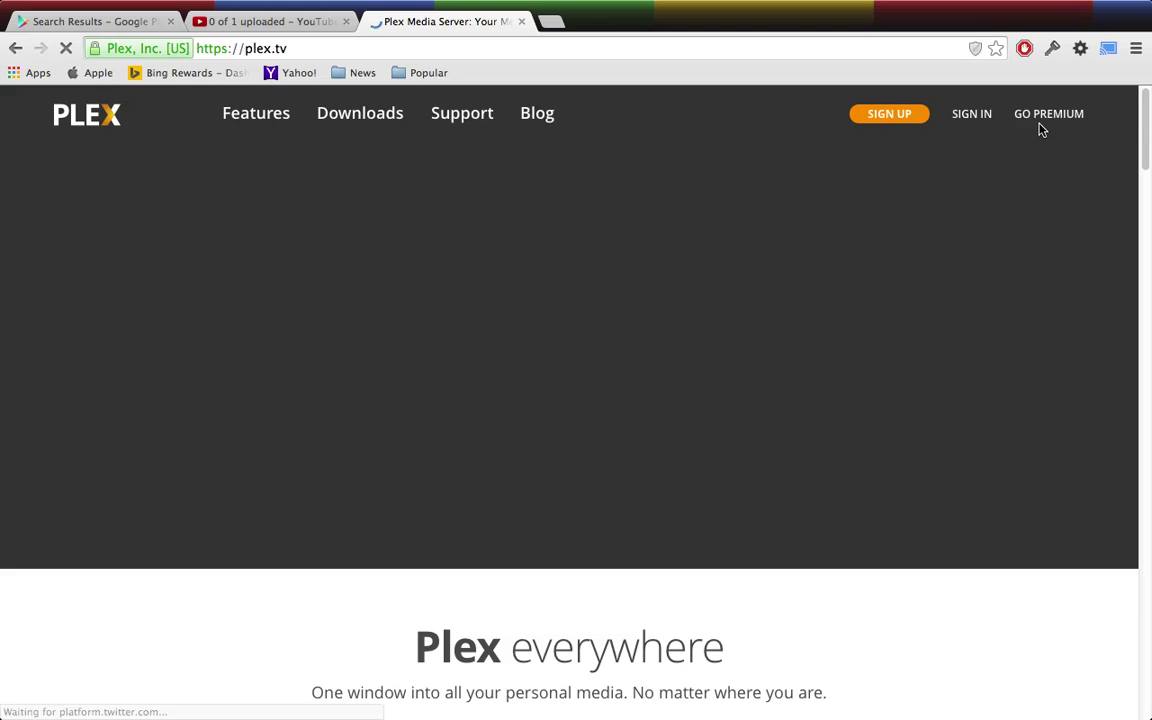
- Sign back in with the saved credentials and dismiss the 1Password prompt
left_click(971, 114)
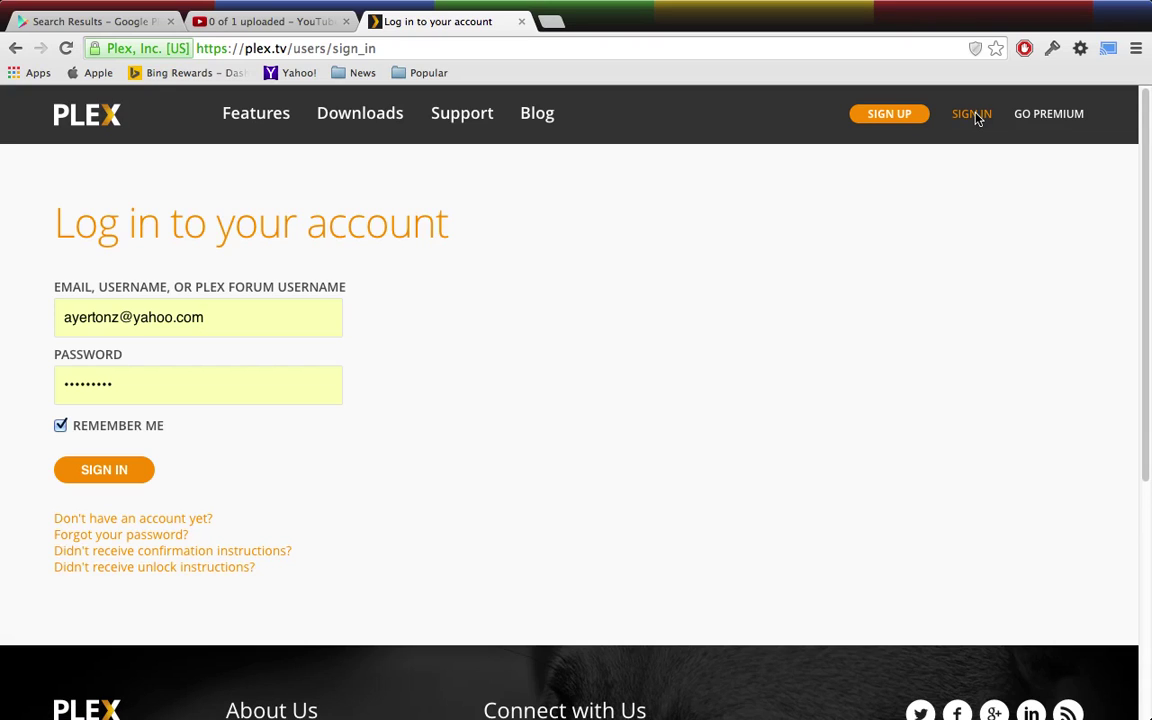
left_click(978, 118)
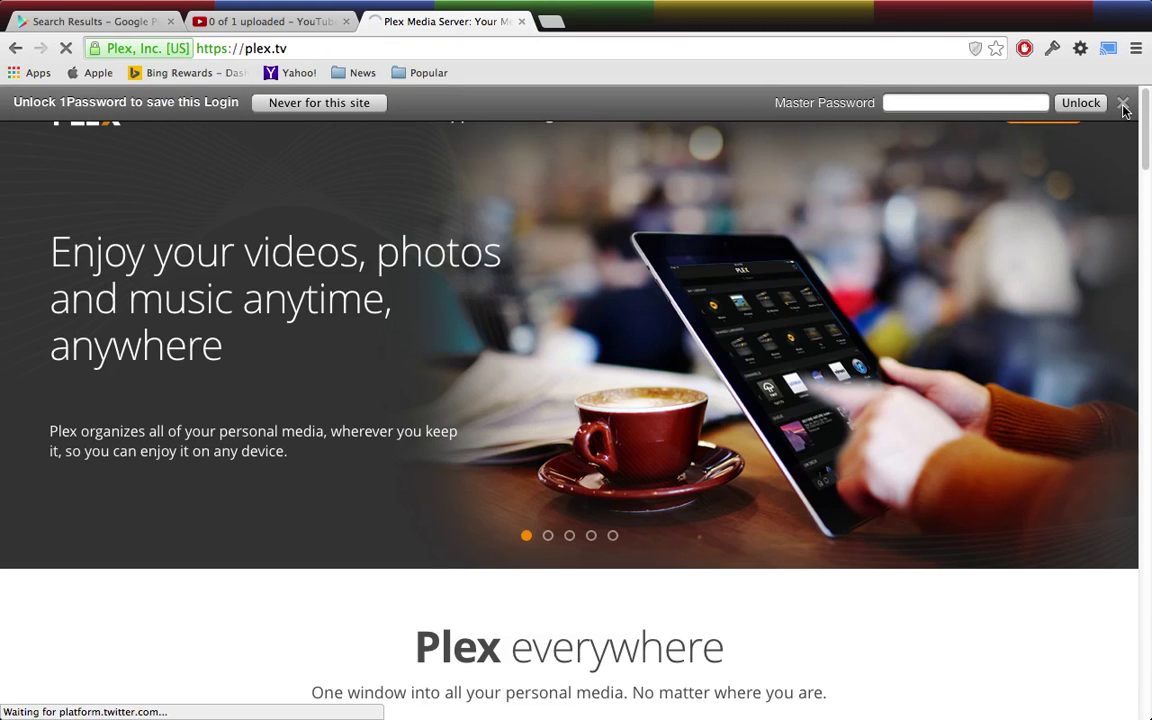
left_click(1123, 103)
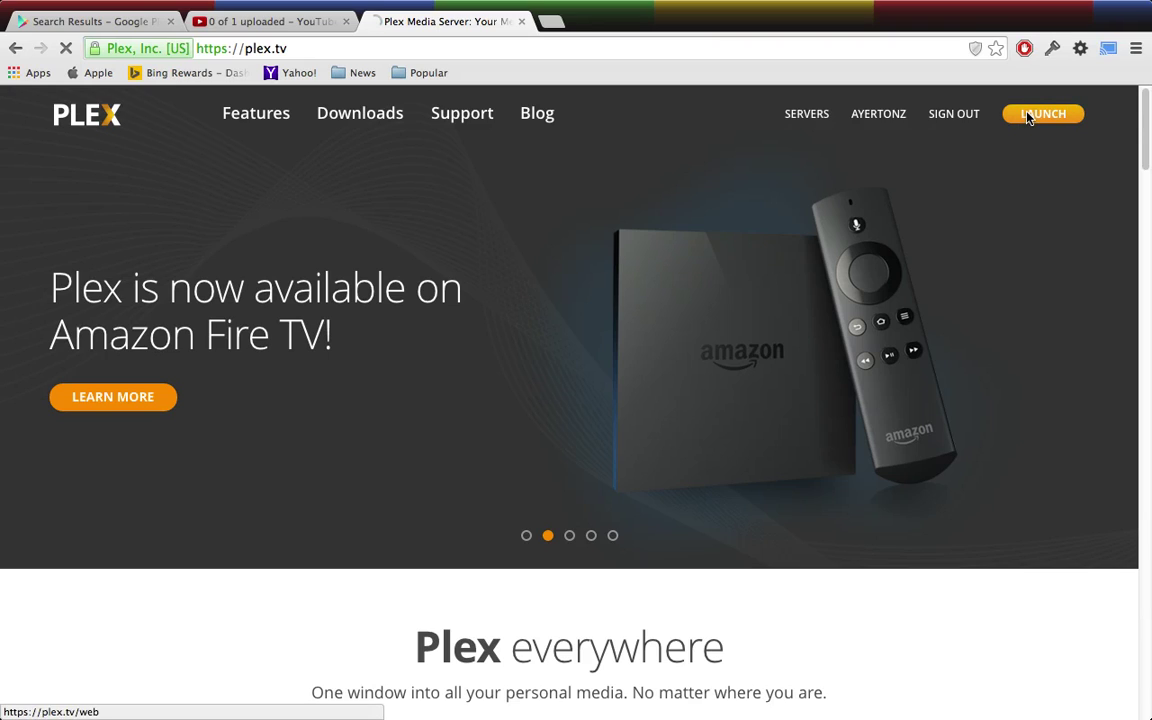
- Launch Plex Web, play Modern Family's 'Las Vegas' from On Deck, and return to plex.tv
left_click(1027, 117)
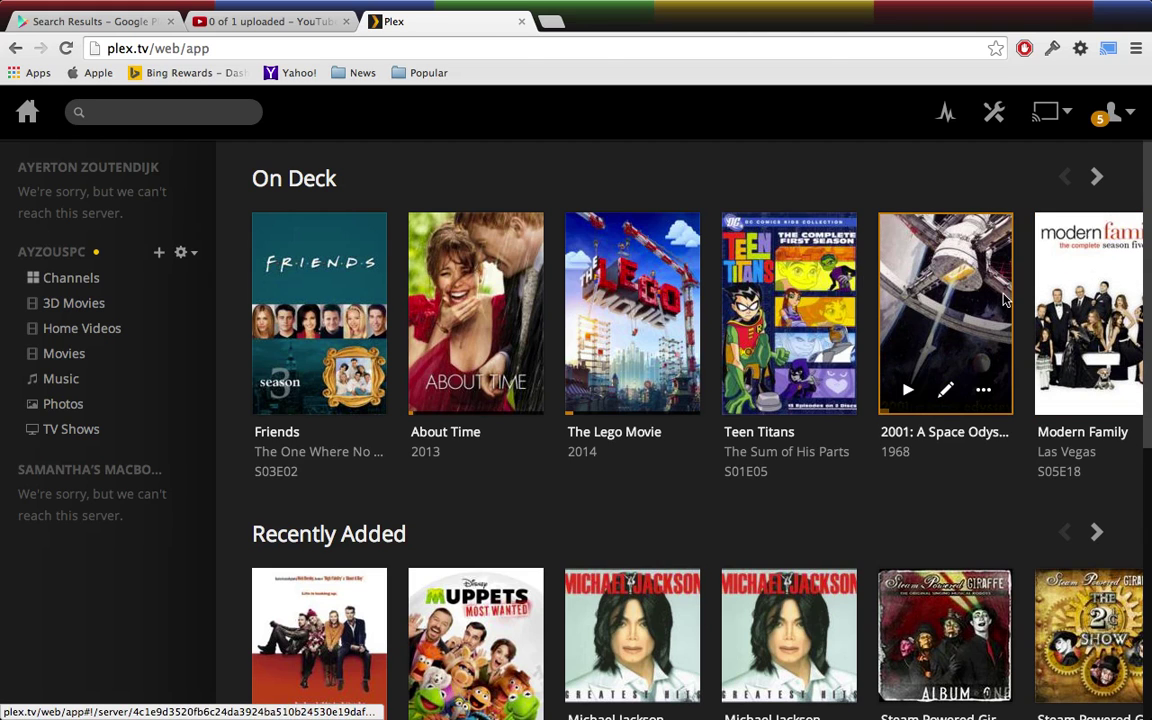
left_click(1107, 329)
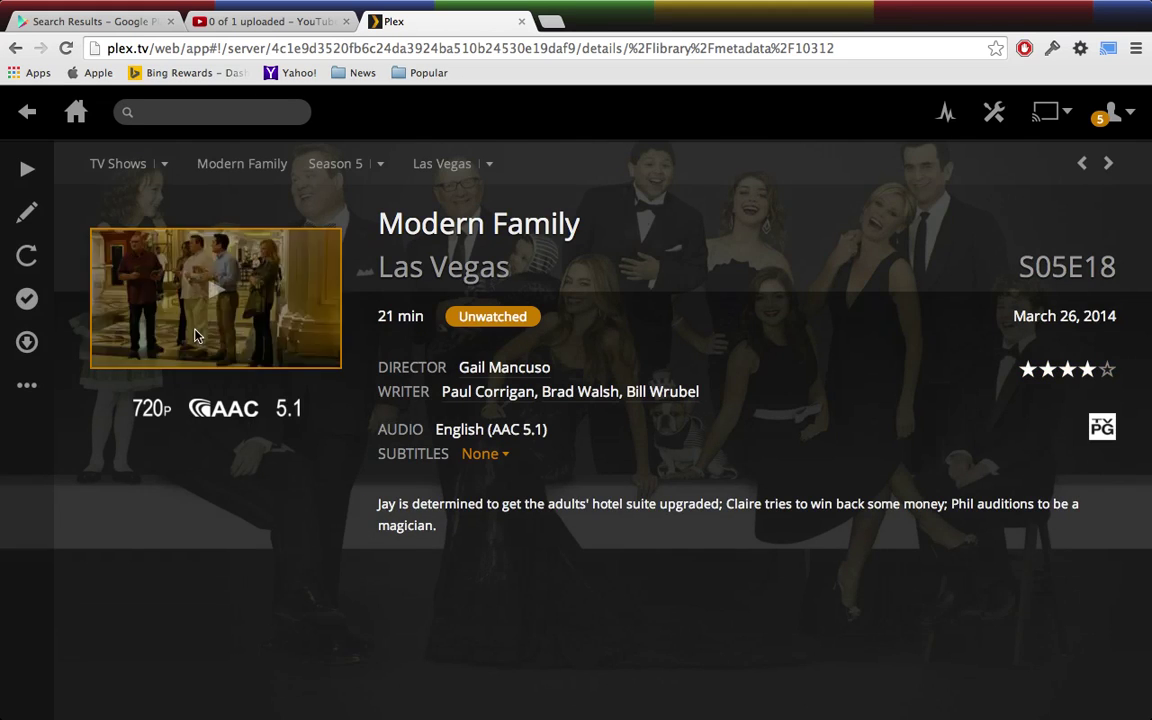
left_click(215, 293)
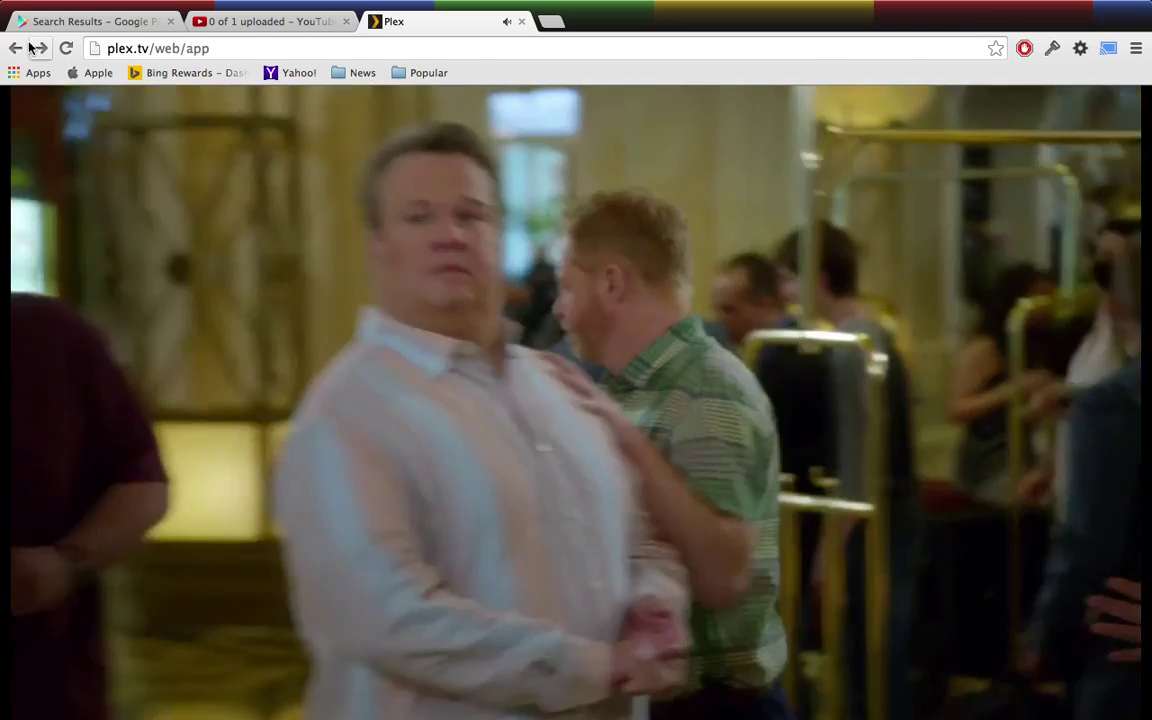
left_click(14, 50)
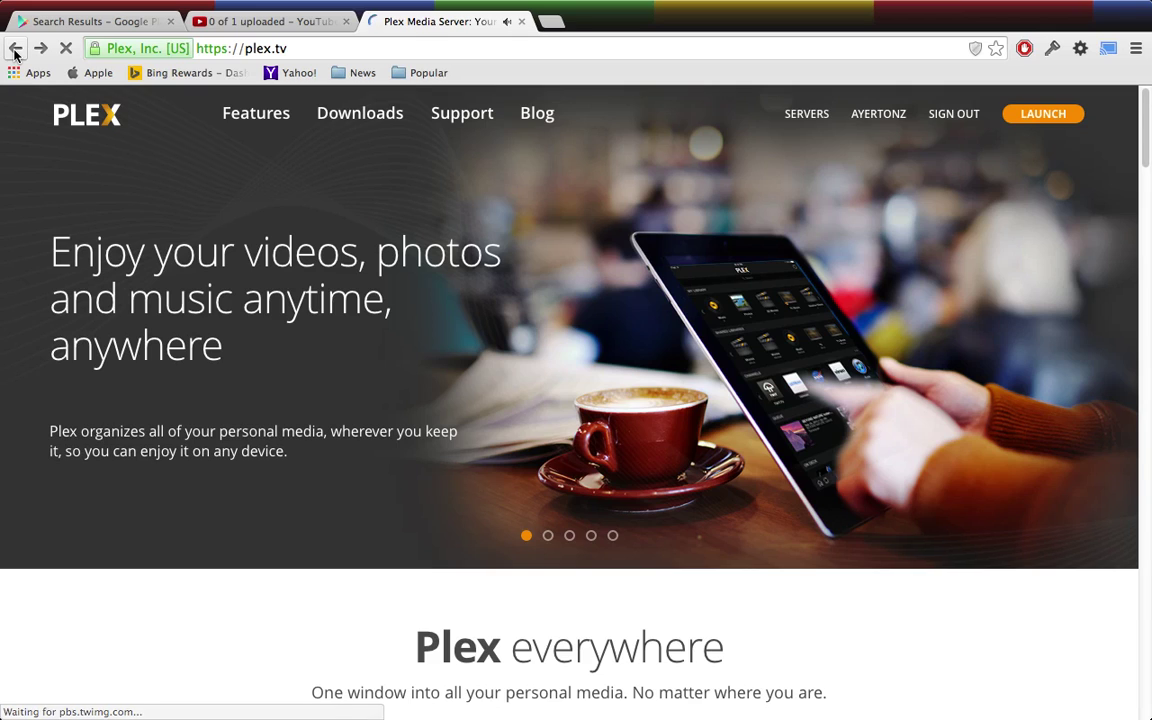
- Relaunch the Plex web app from the plex.tv home page
left_click(1022, 118)
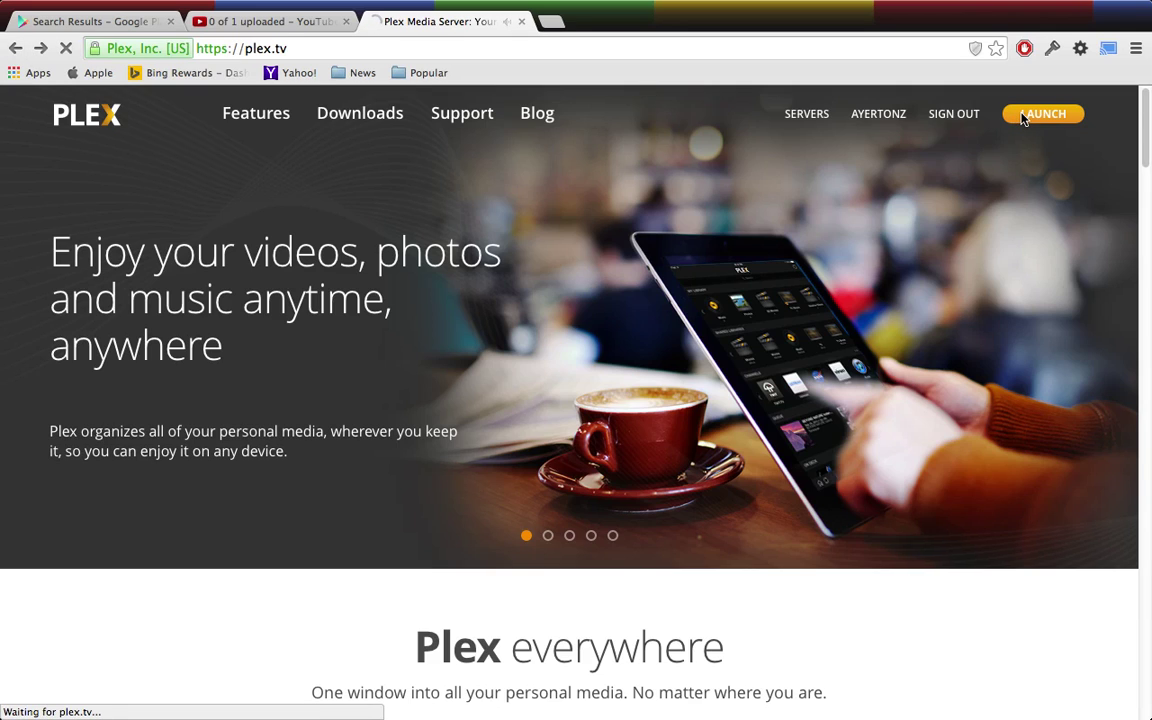